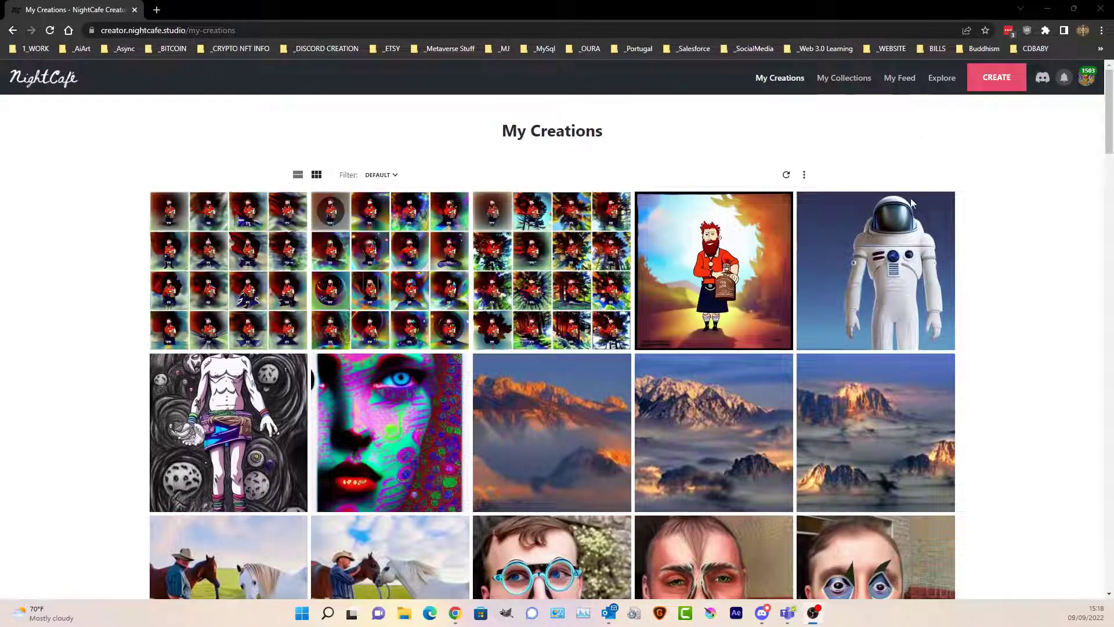
Open the white-suited astronaut's creation from the My Creations gallery.
mouse_move(907, 238)
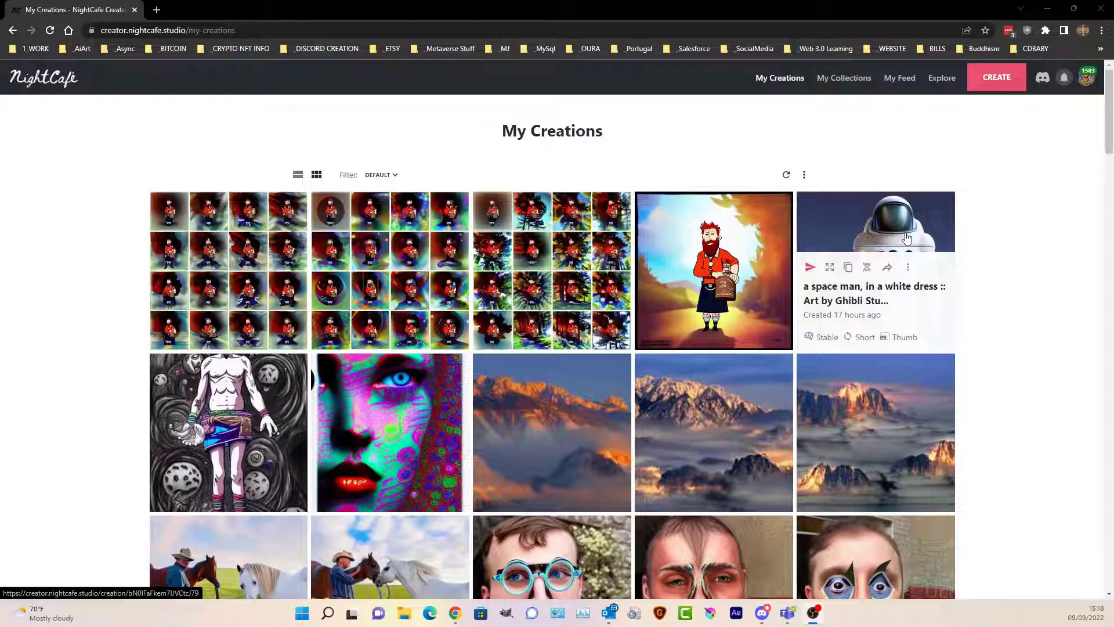
left_click(908, 238)
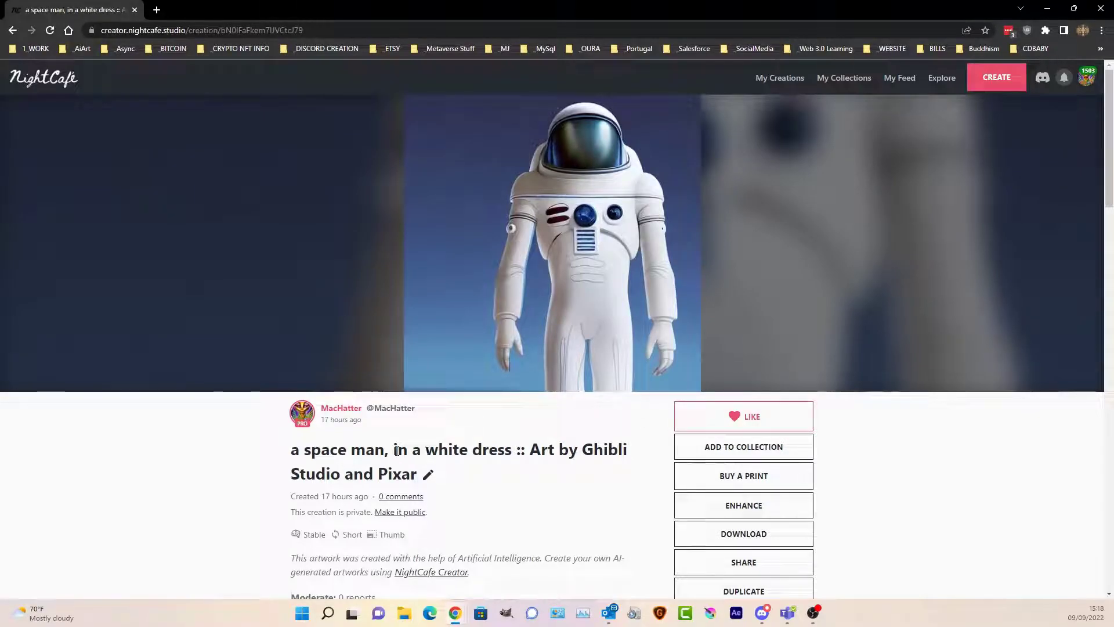
left_click_drag(397, 450, 484, 468)
left_click(484, 468)
left_click_drag(291, 456, 511, 456)
left_click(395, 454)
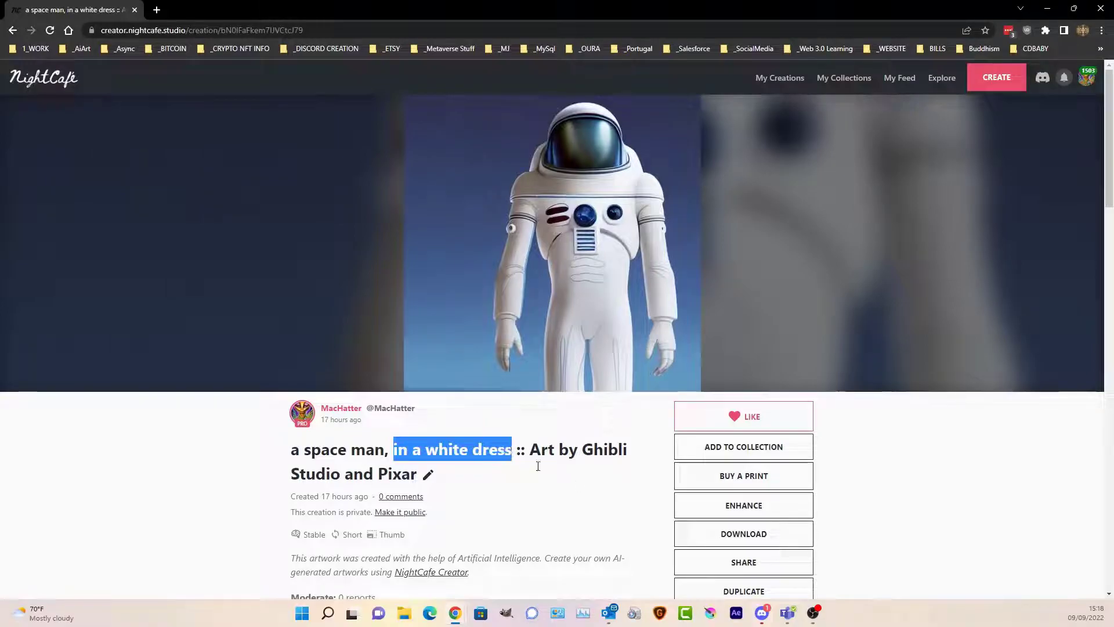
scroll(749, 490, "down", 2)
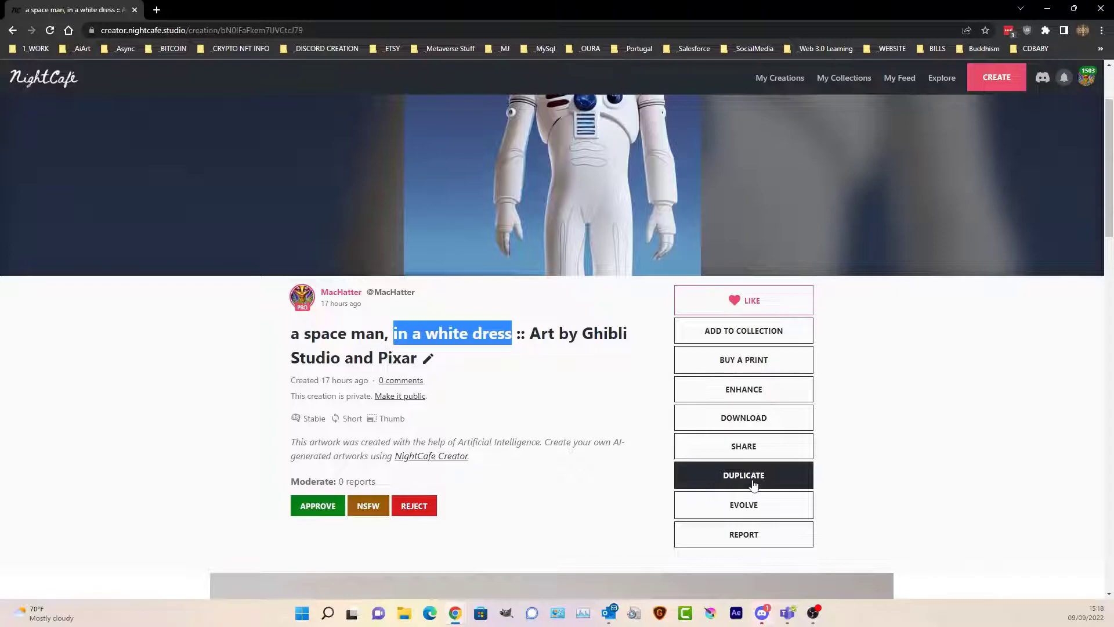
Duplicate the creation and move 'a white dress' to the prompt's start, followed by '::'.
left_click(754, 486)
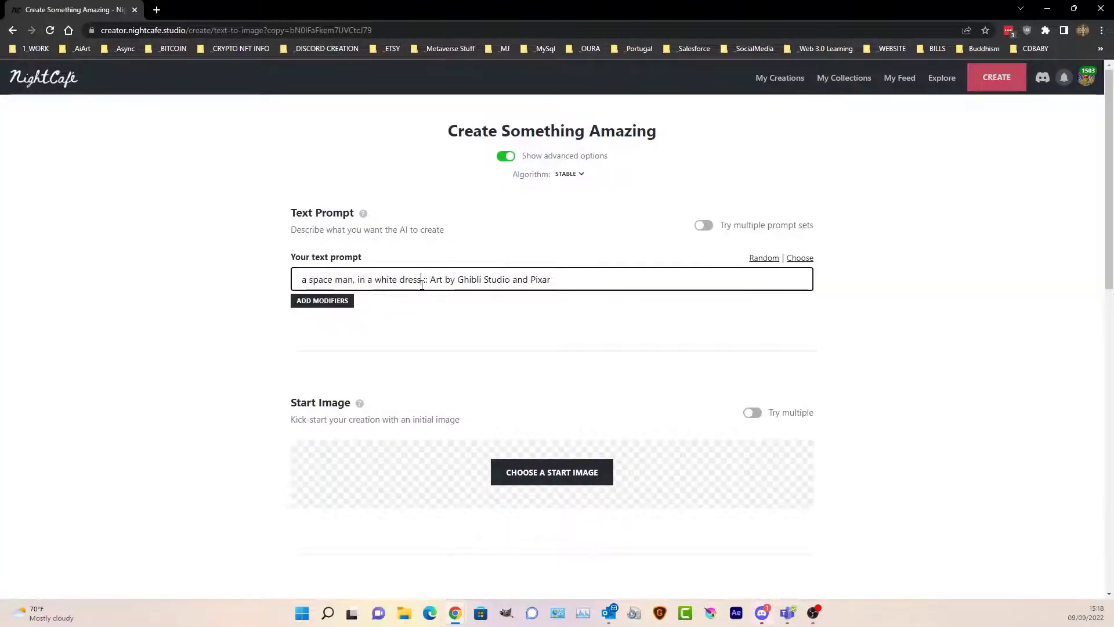
left_click_drag(420, 282, 360, 284)
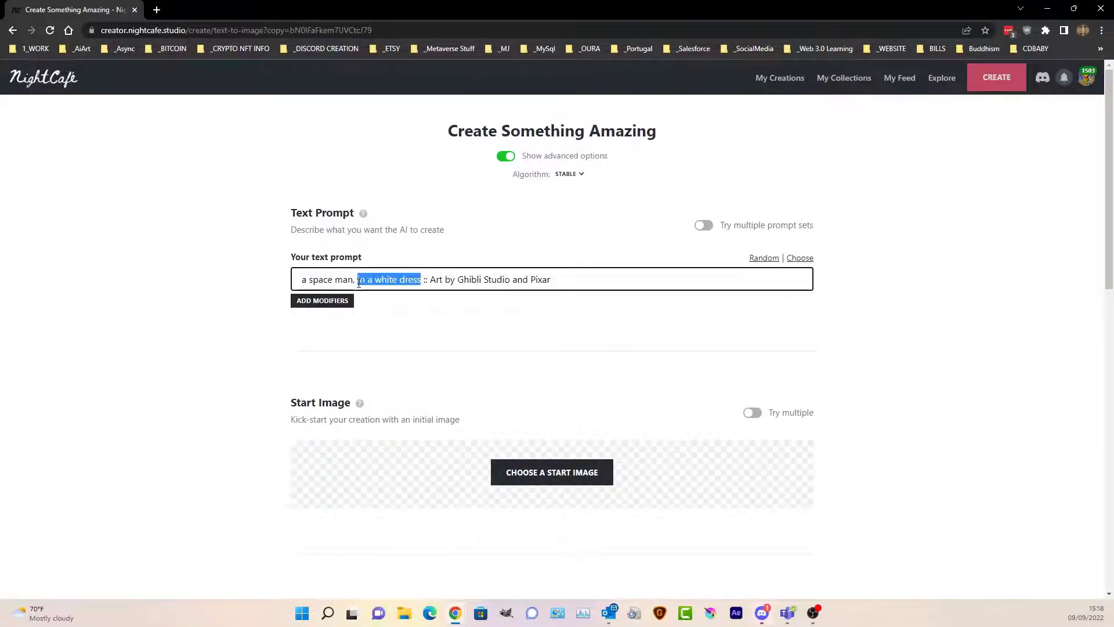
key("ctrl+x")
key("Home")
key("ctrl+v")
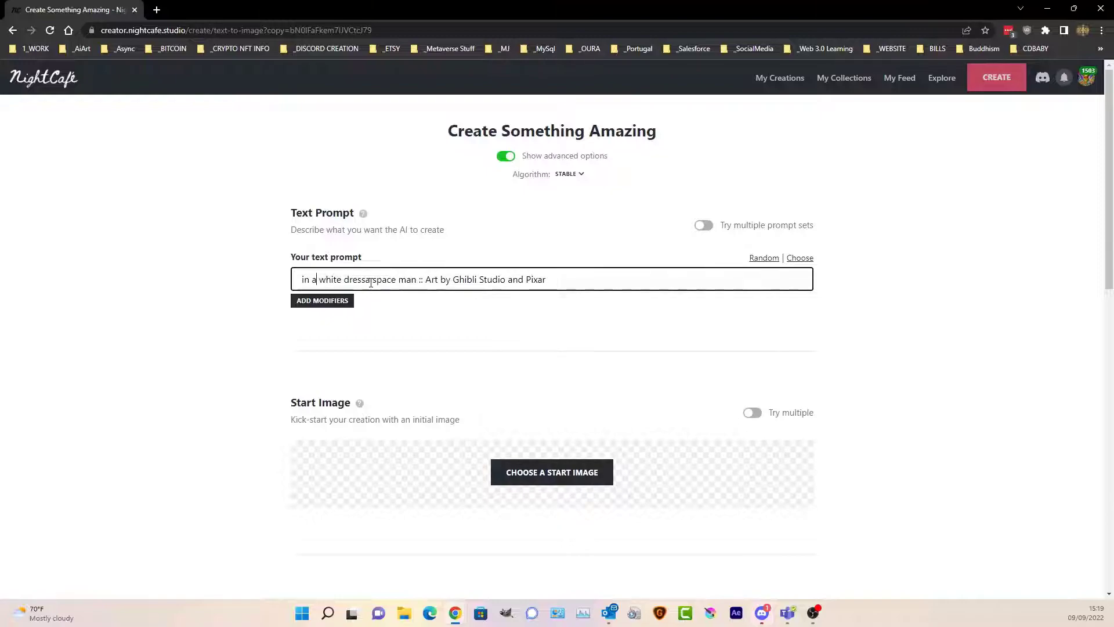
key("BackSpace")
key("BackSpace")
key("BackSpace")
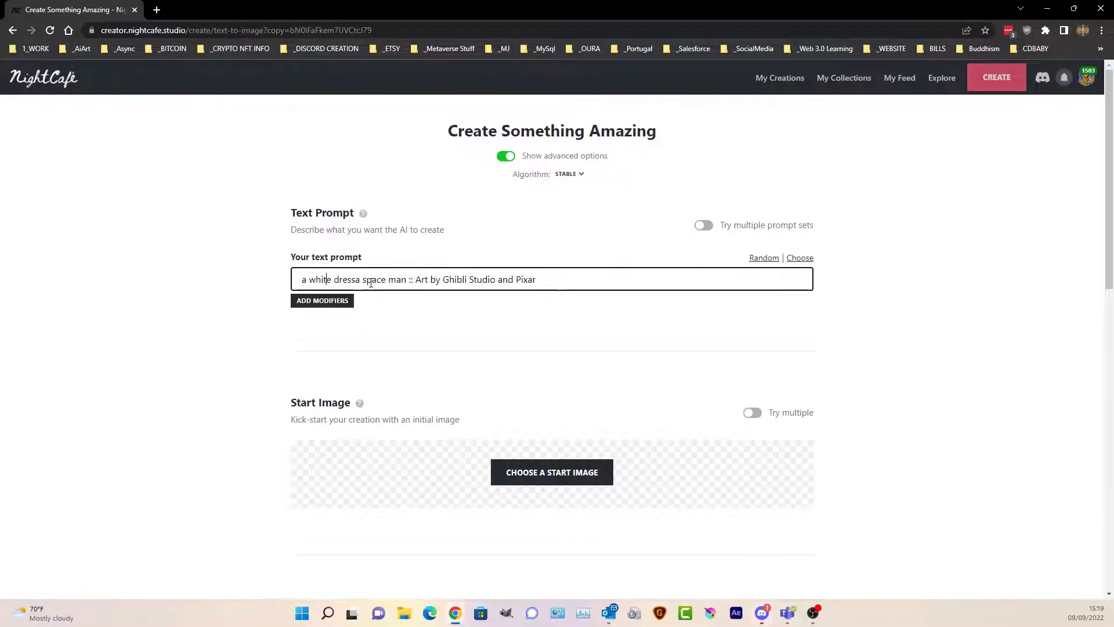
type("::")
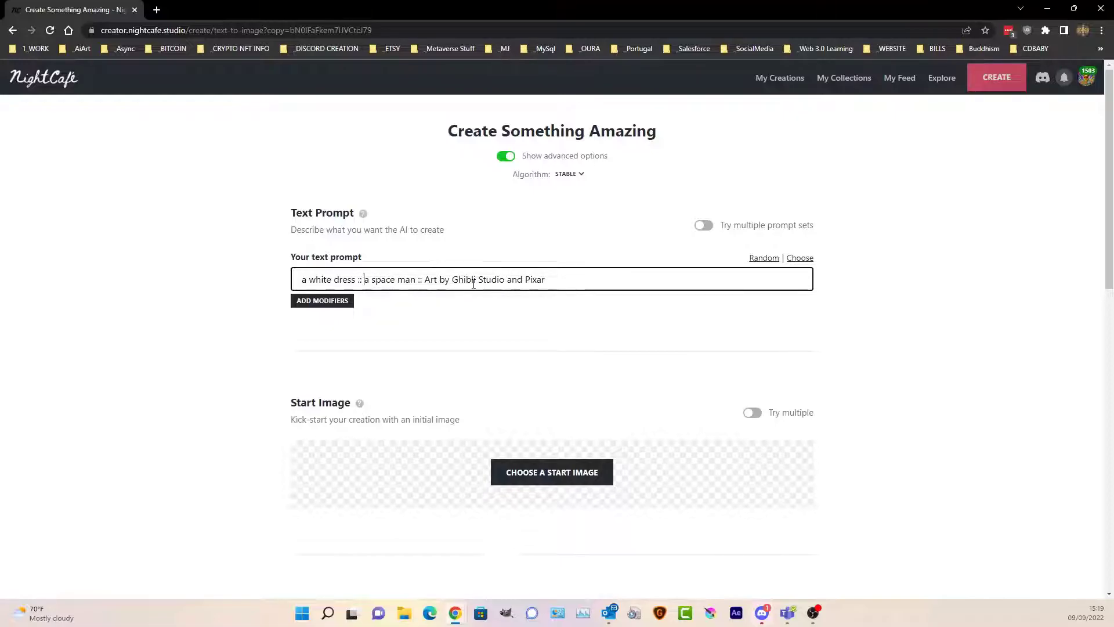
Use a random seed and generate 16 images for 7 credits.
scroll(474, 288, "down", 6)
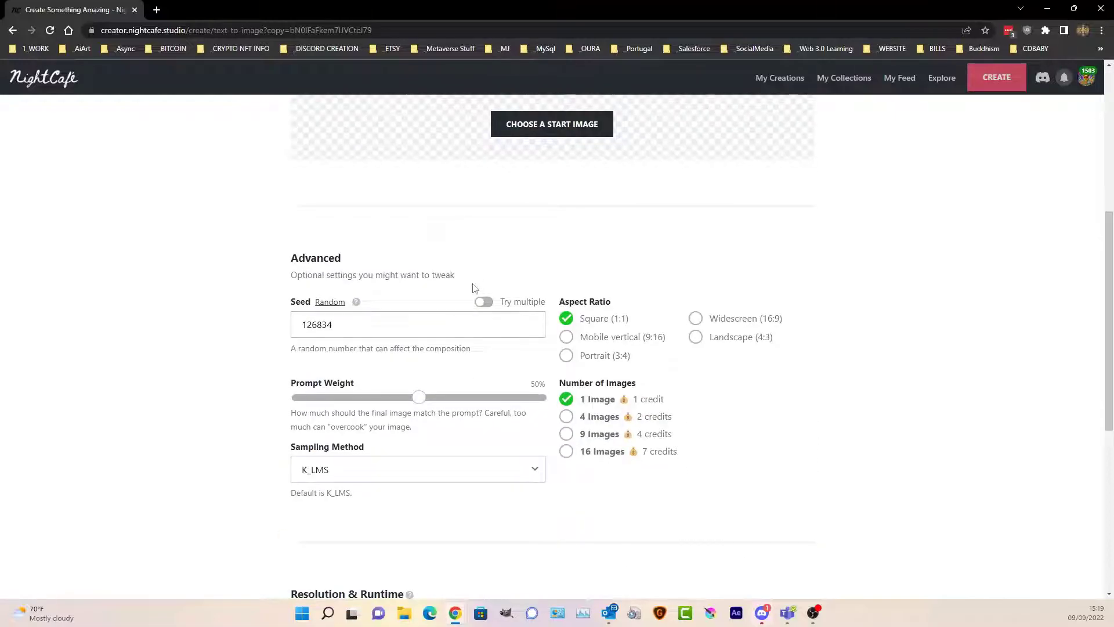
left_click(329, 302)
scroll(329, 300, "down", 5)
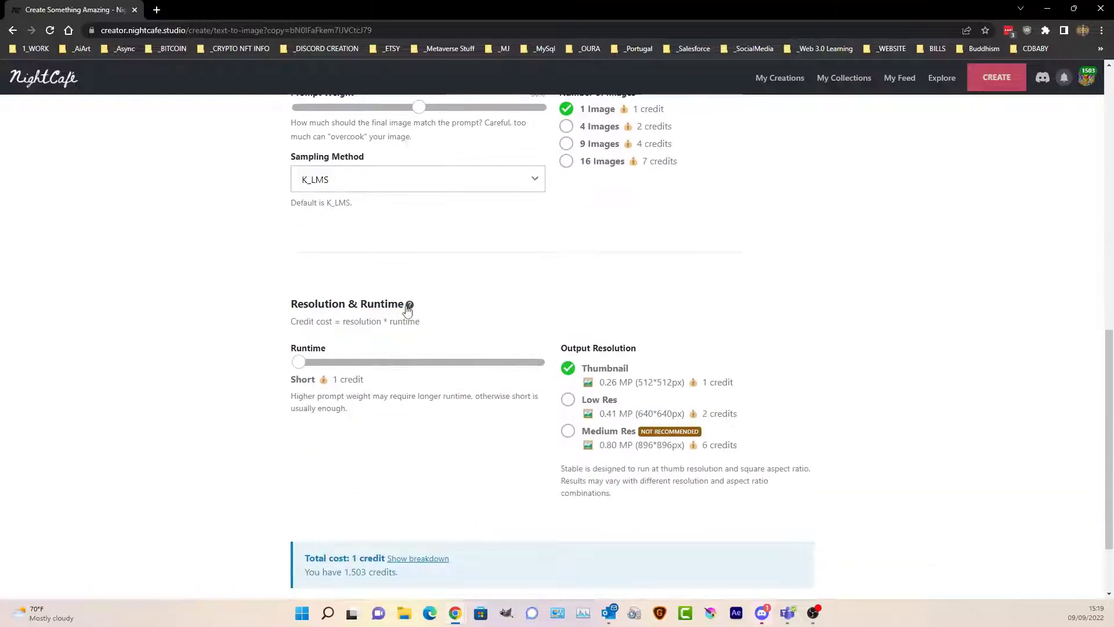
scroll(408, 311, "down", 2)
scroll(604, 302, "up", 9)
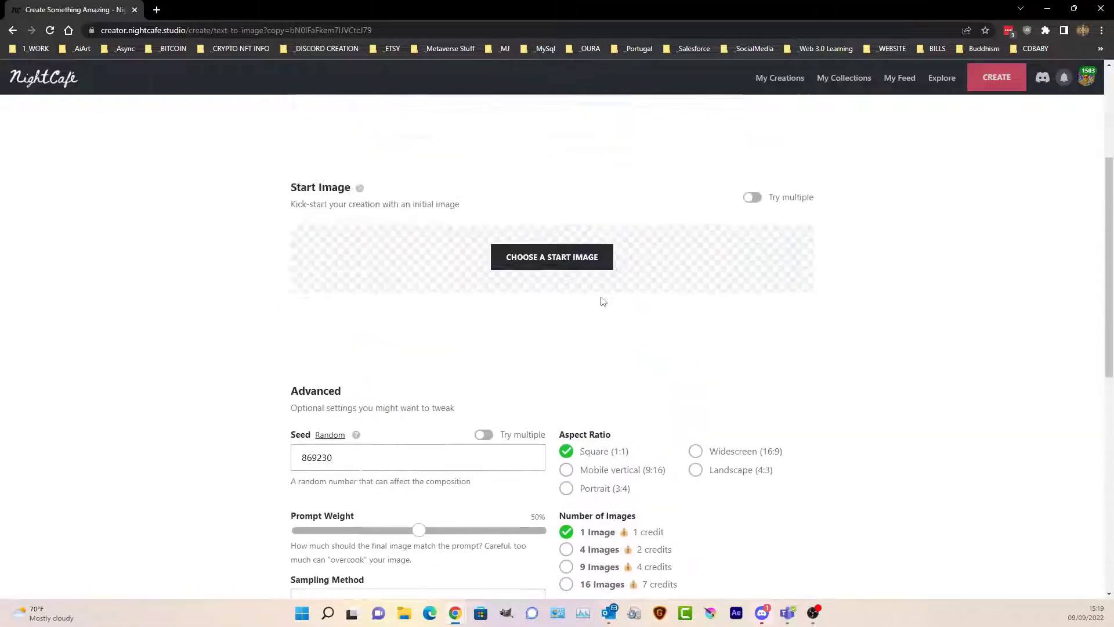
scroll(603, 302, "down", 4)
left_click(567, 353)
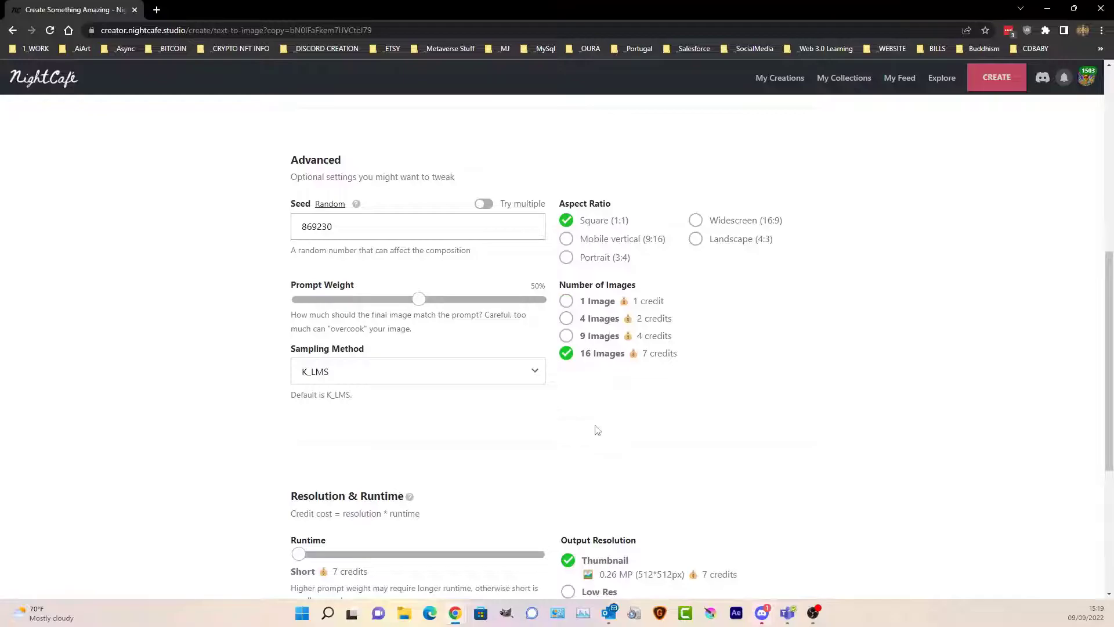
scroll(595, 428, "down", 5)
left_click(597, 525)
left_click(663, 365)
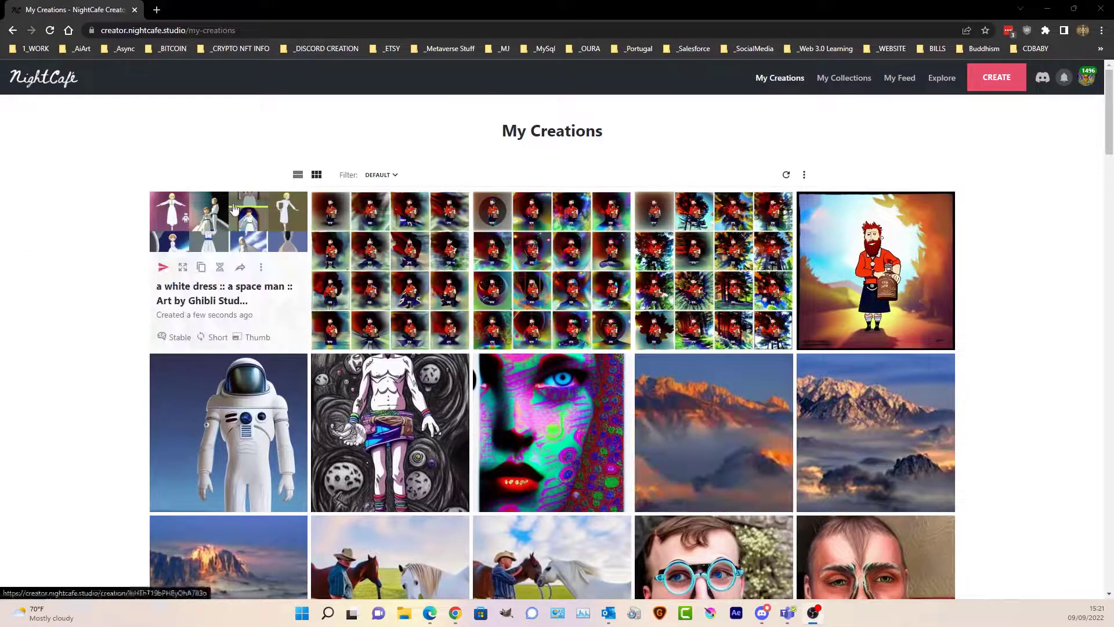
Open the new white-dress creation and review its 16 Ghibli-style figures.
left_click(234, 209)
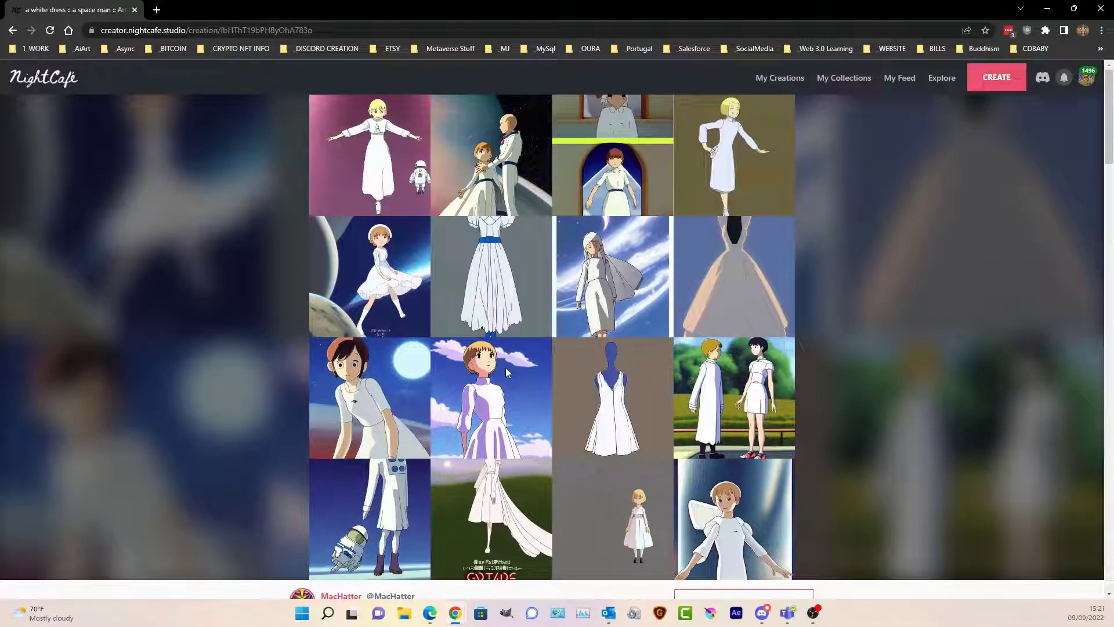
scroll(506, 367, "down", 5)
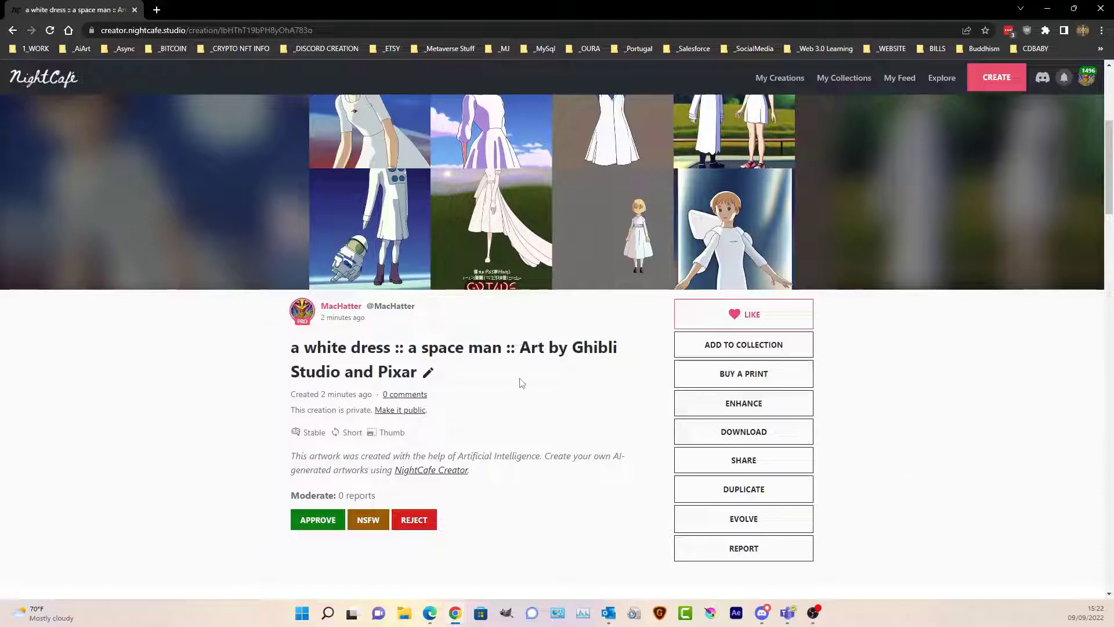
scroll(537, 414, "up", 4)
scroll(537, 413, "up", 1)
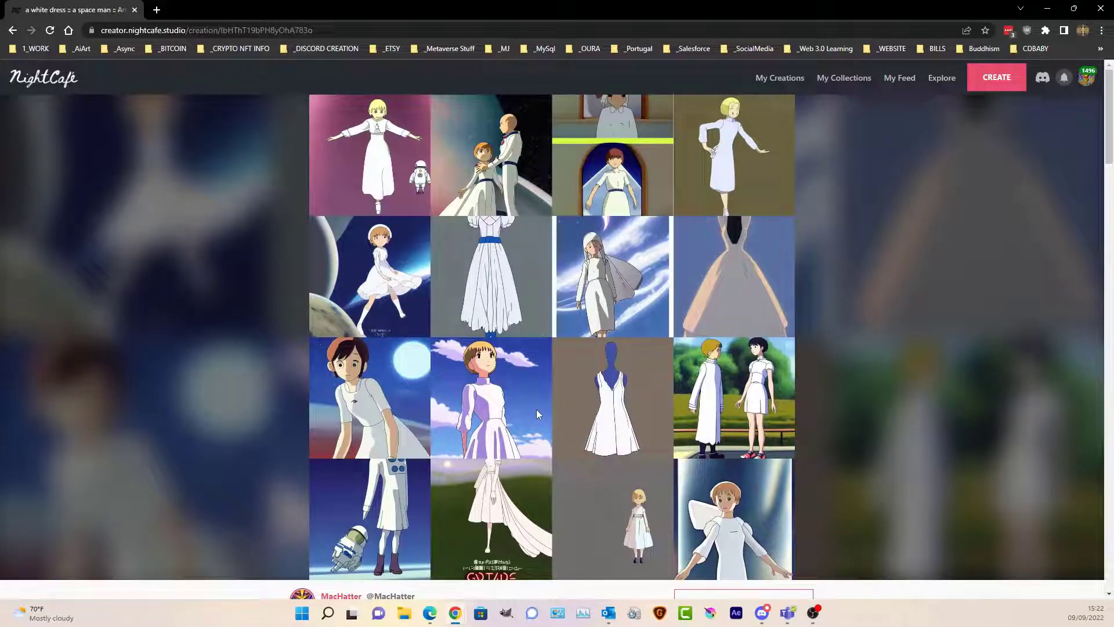
scroll(537, 413, "down", 2)
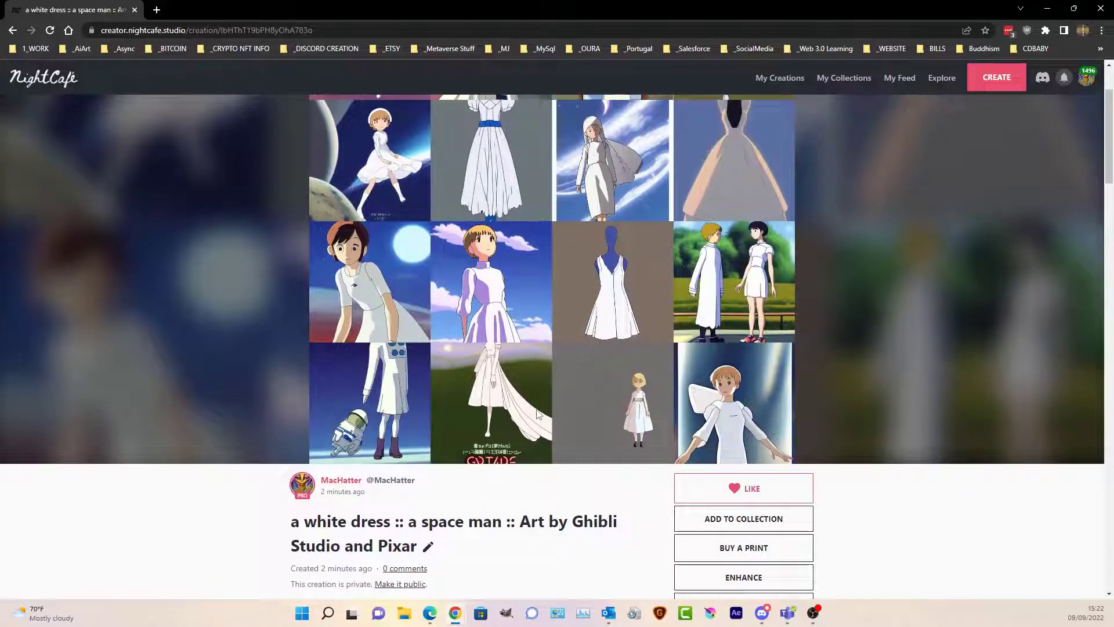
scroll(537, 413, "up", 2)
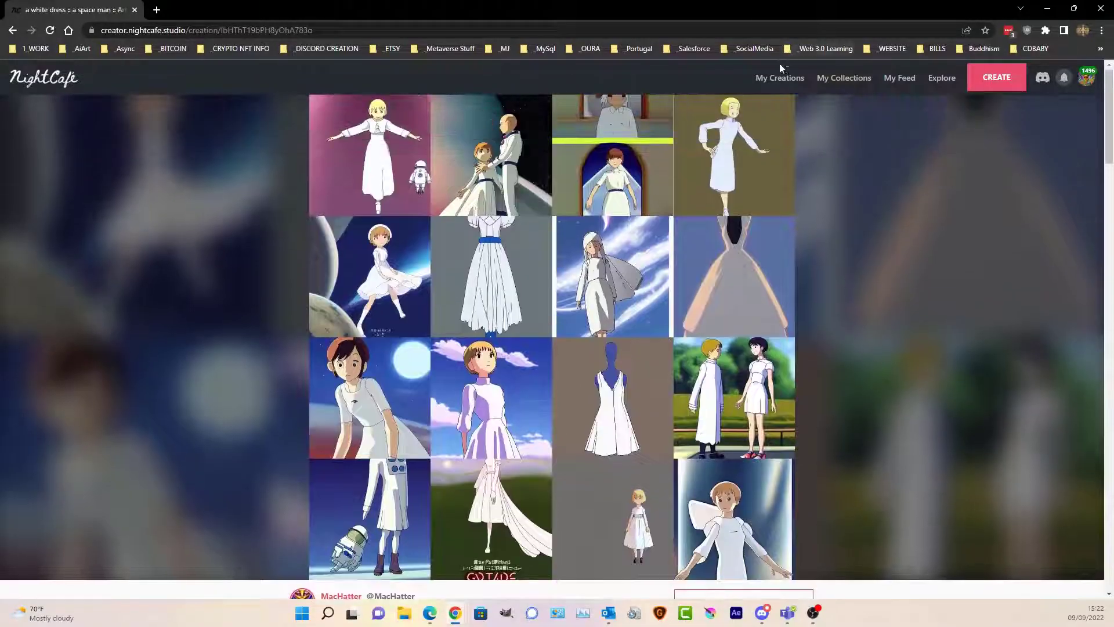
Reopen the original space man creation from My Creations.
left_click(776, 78)
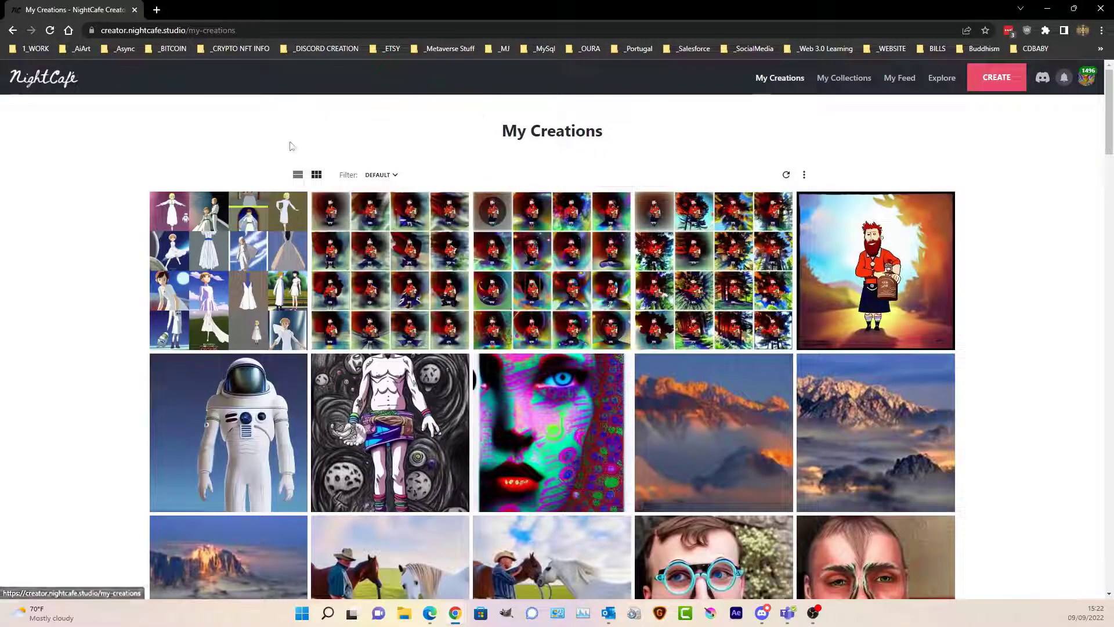
left_click(253, 378)
scroll(399, 324, "down", 20)
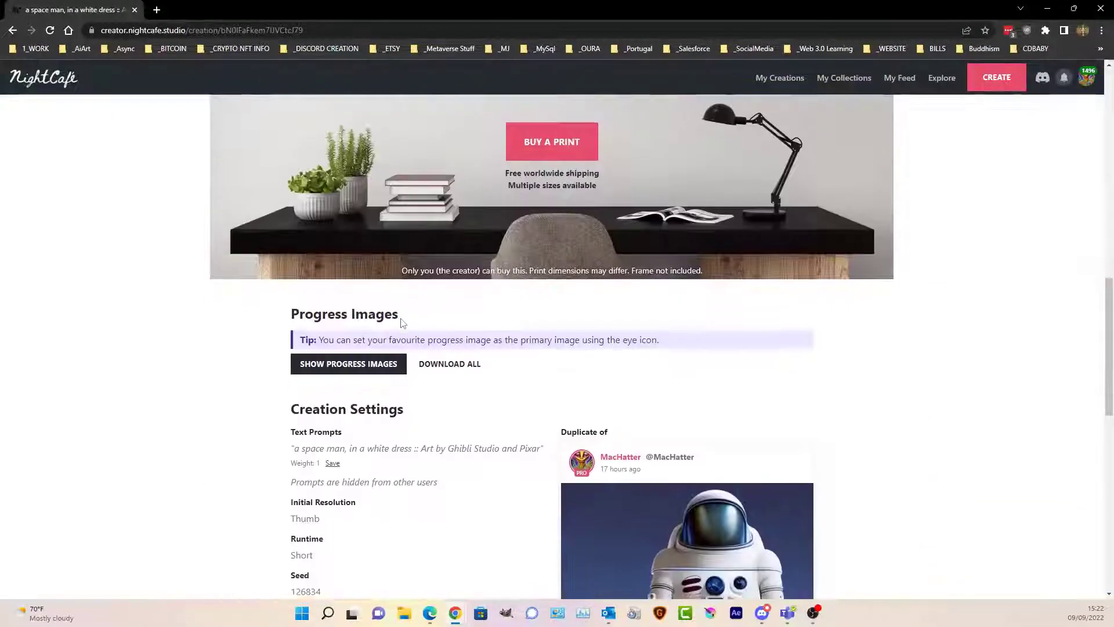
scroll(402, 323, "up", 12)
scroll(402, 323, "up", 10)
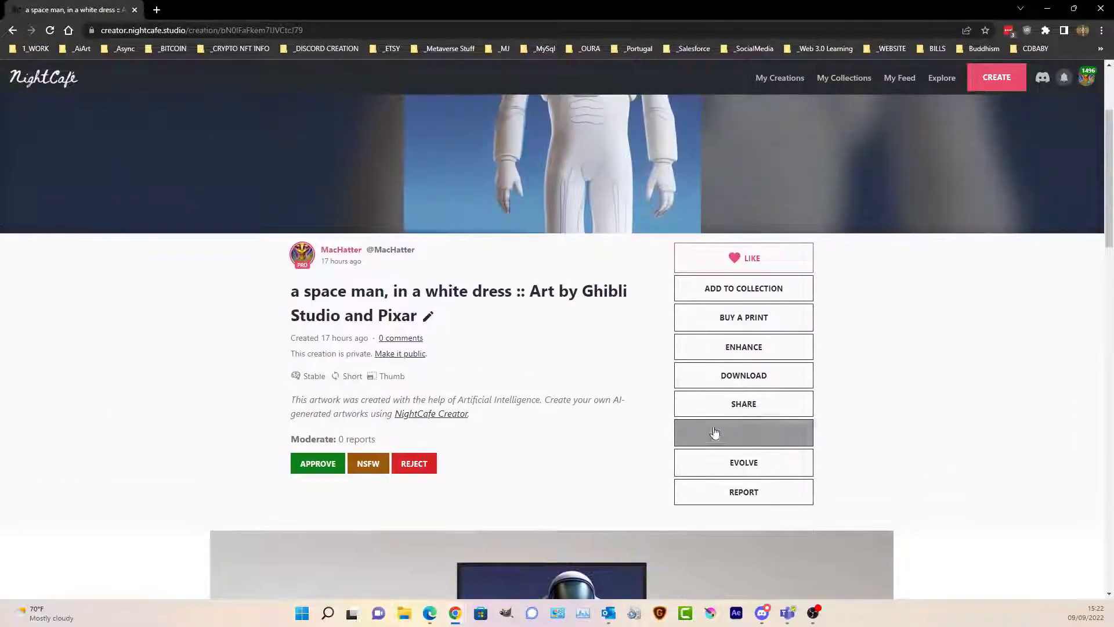
Duplicate it with seed 126834 and generate 16 images for 7 credits.
left_click(741, 436)
scroll(567, 325, "down", 15)
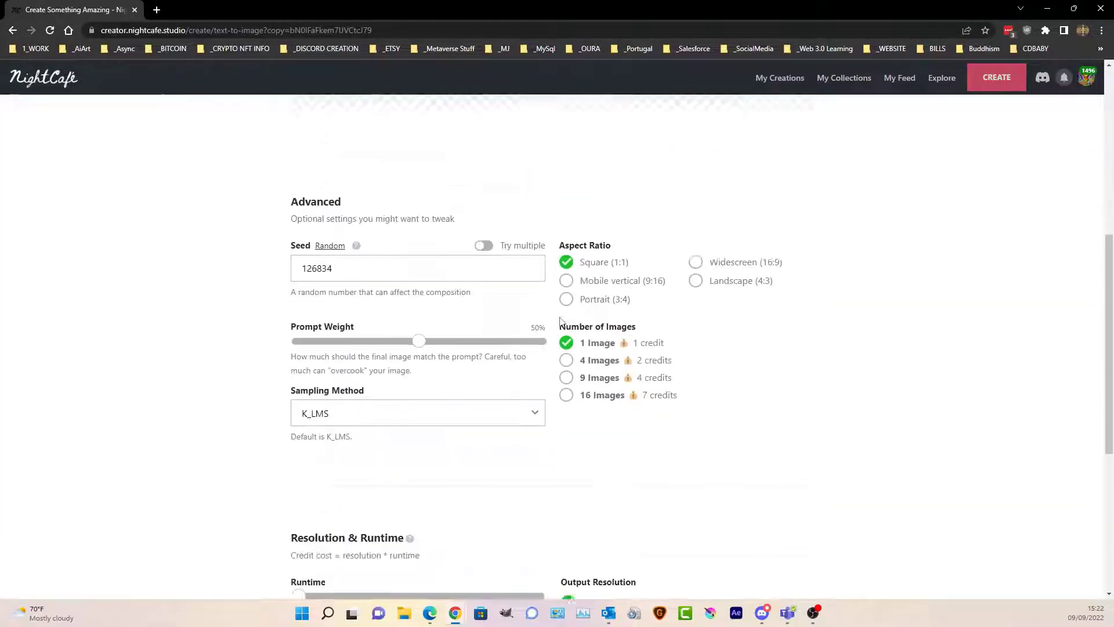
left_click(566, 278)
scroll(566, 277, "down", 4)
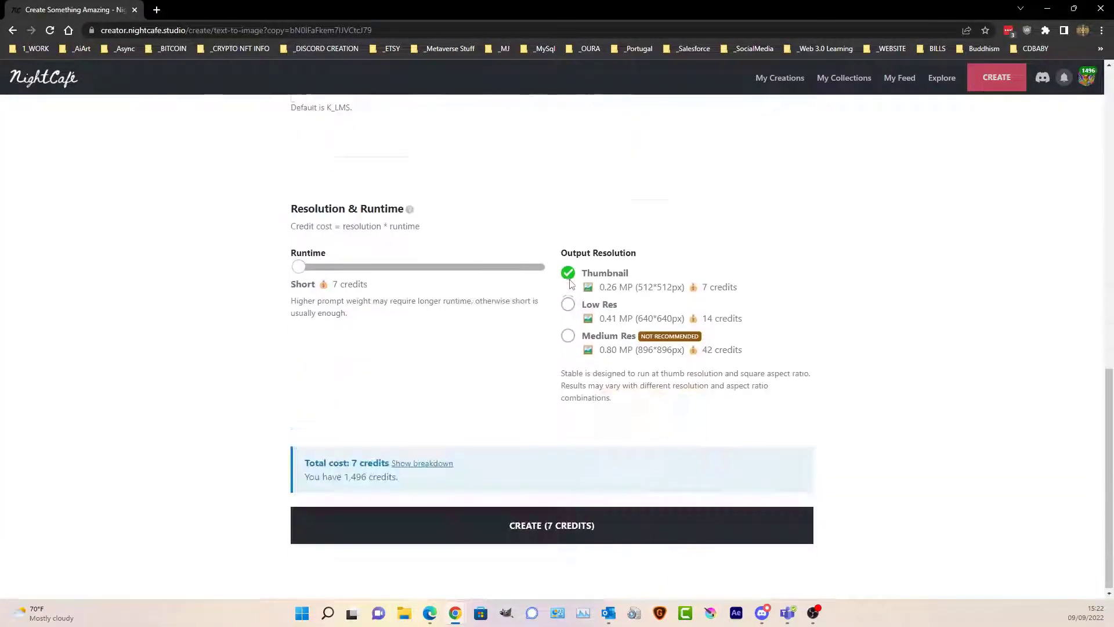
left_click(565, 519)
left_click(632, 366)
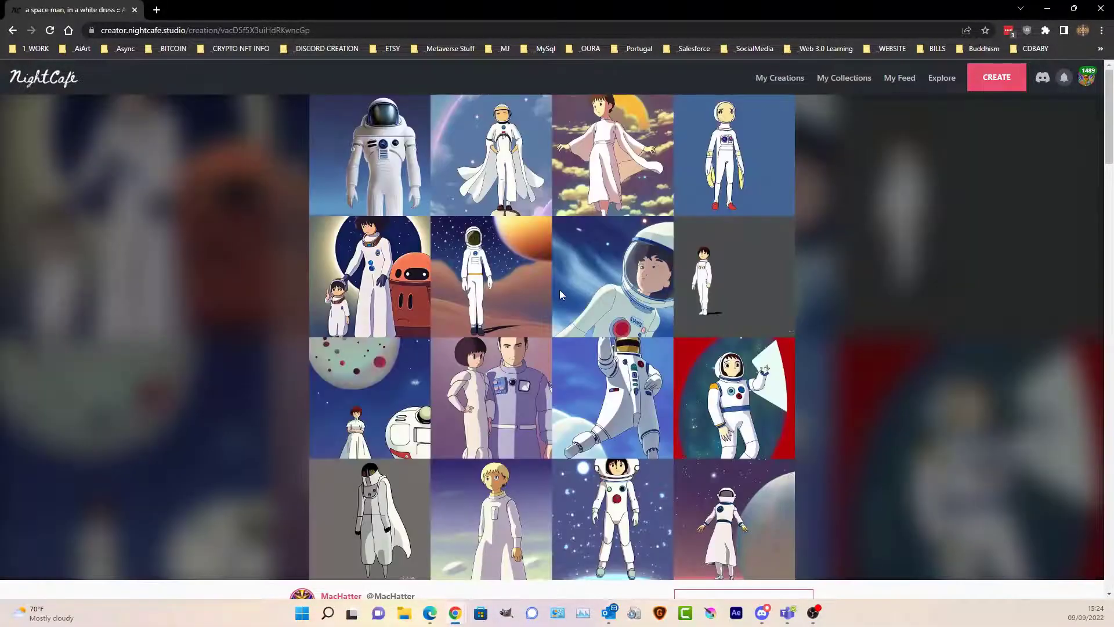
Browse the creation's image grid, details and Output Images list of Ghibli-style astronauts.
scroll(559, 290, "down", 6)
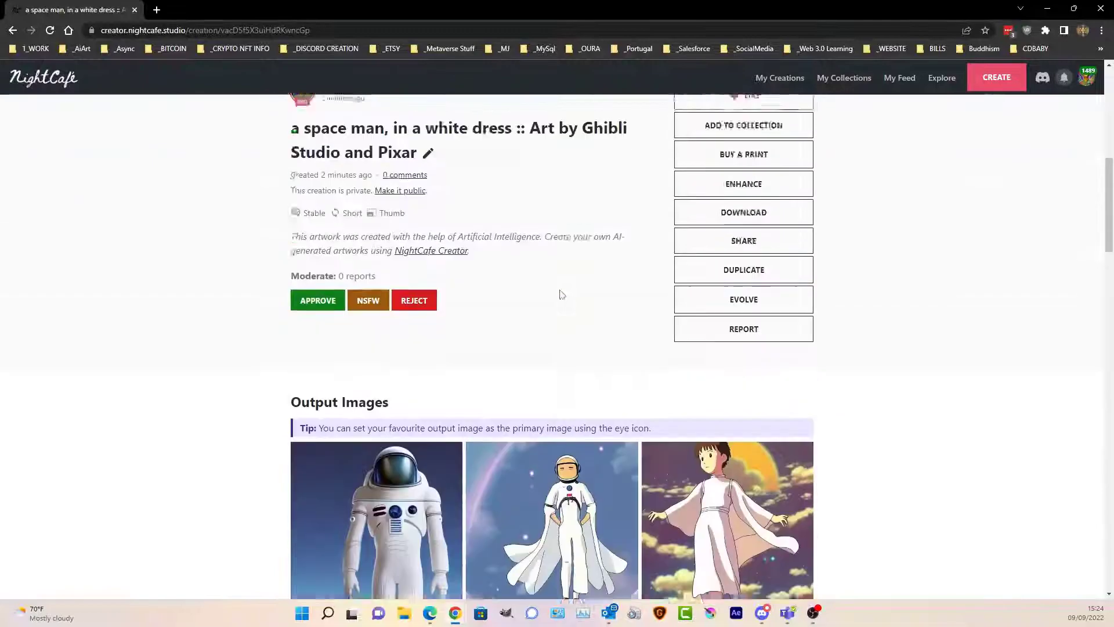
scroll(560, 290, "up", 6)
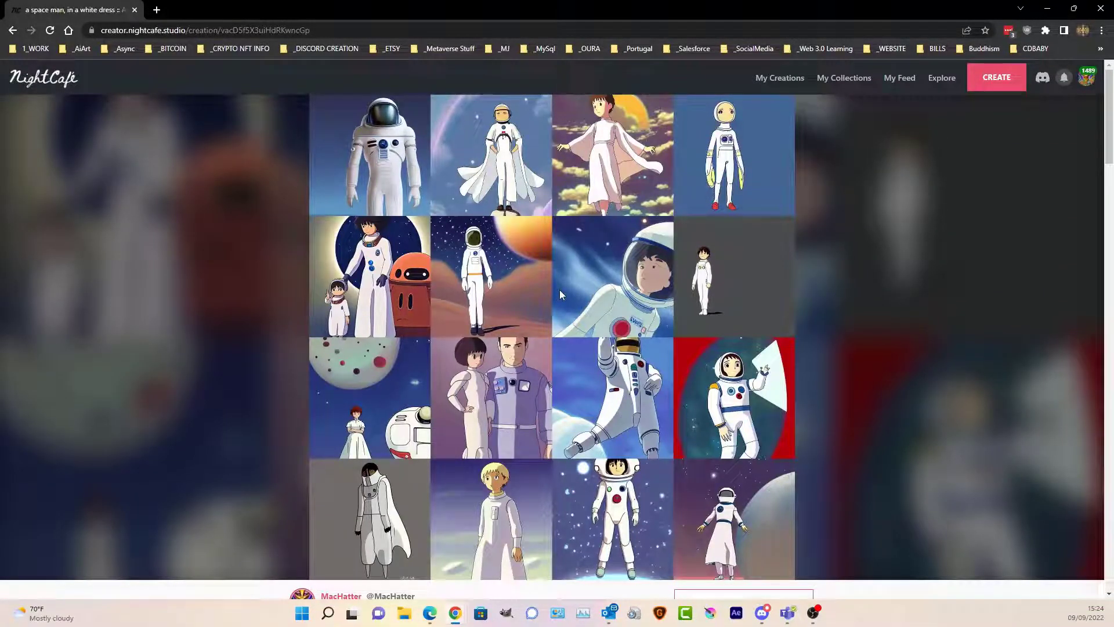
scroll(559, 290, "down", 3)
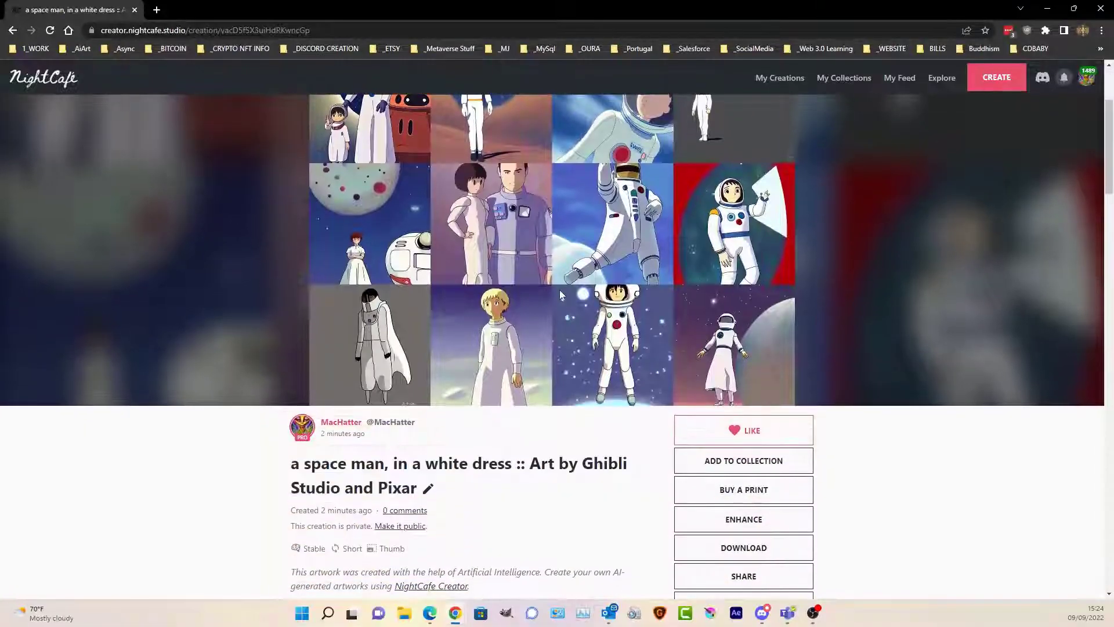
scroll(560, 290, "up", 3)
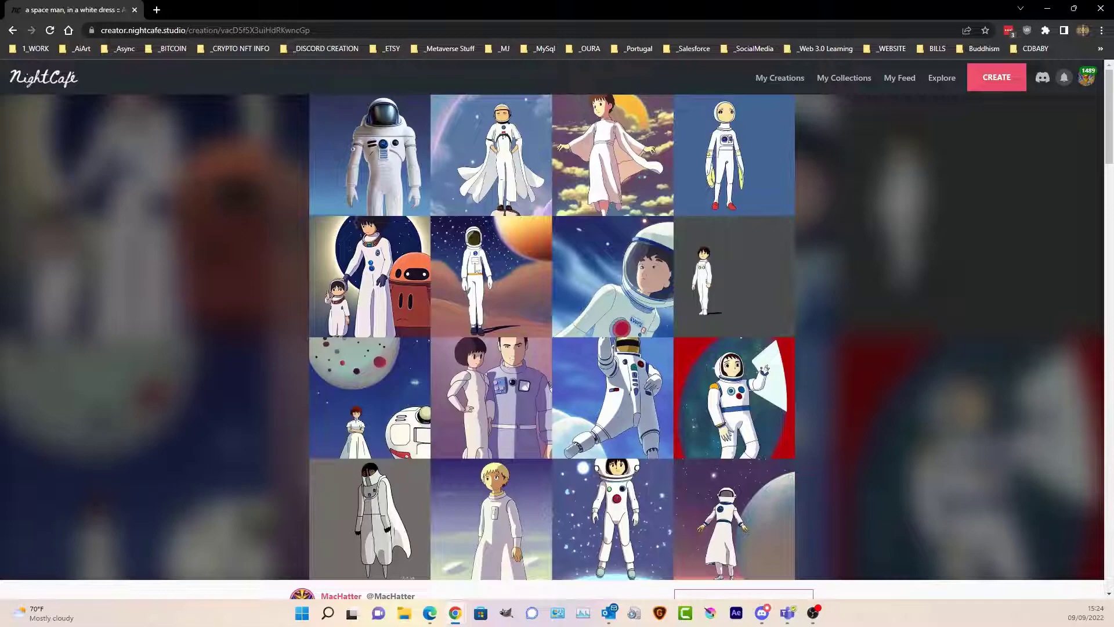
scroll(487, 252, "down", 6)
scroll(487, 252, "down", 10)
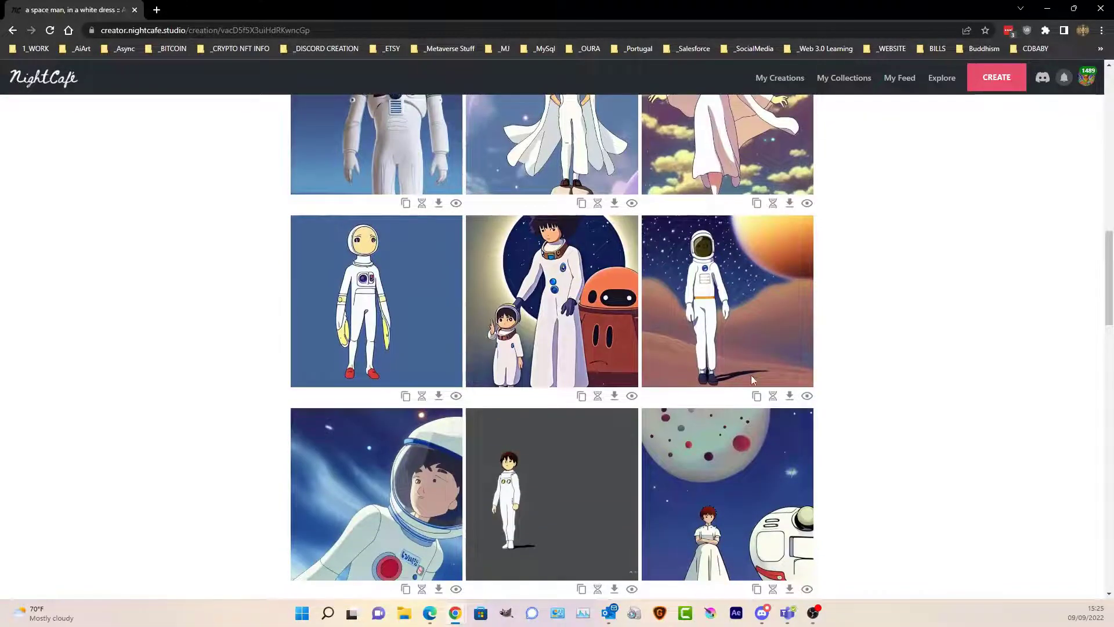
Set the desert-planet spaceman as the creation's main image.
left_click(806, 395)
scroll(871, 383, "up", 10)
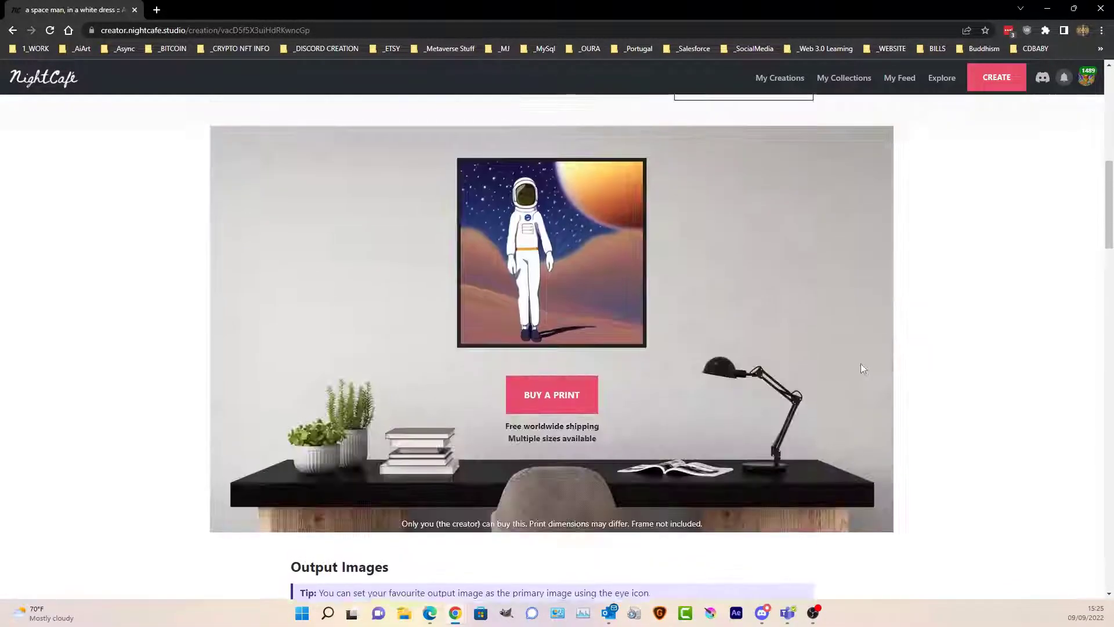
scroll(882, 351, "up", 10)
scroll(883, 350, "up", 1)
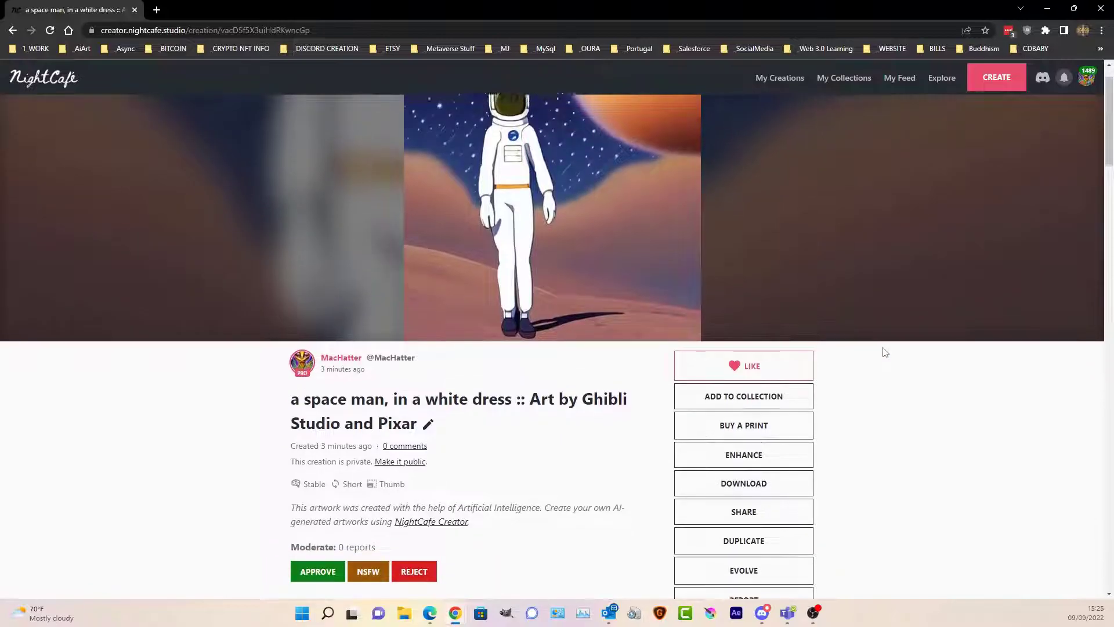
scroll(883, 348, "down", 3)
scroll(883, 351, "up", 2)
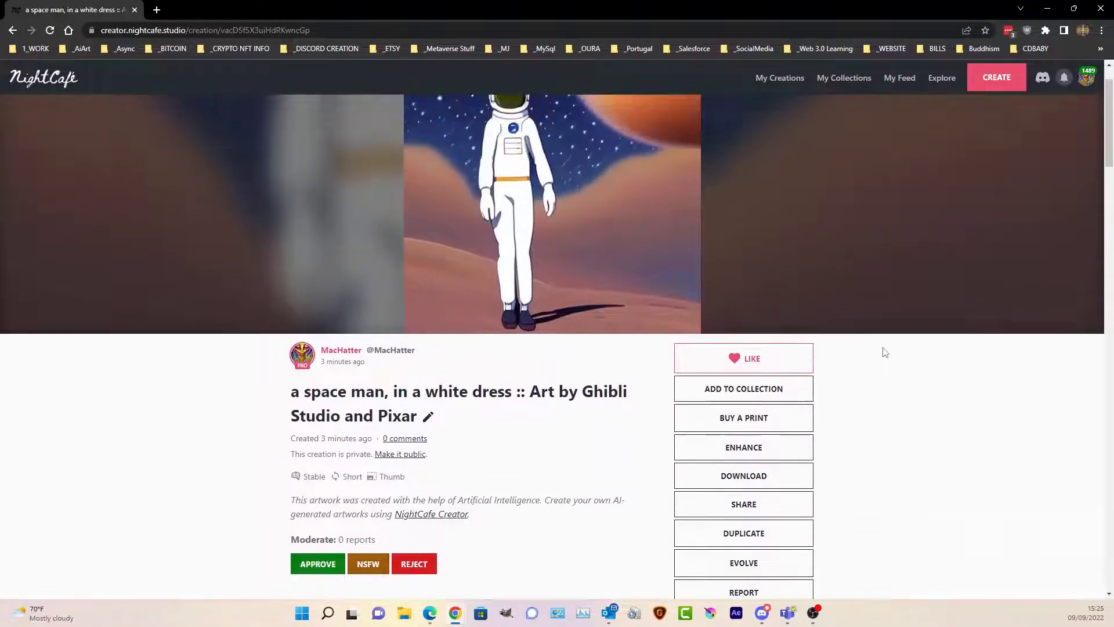
Evolve that spaceman image into a new 16-image creation for 7 credits.
left_click(722, 564)
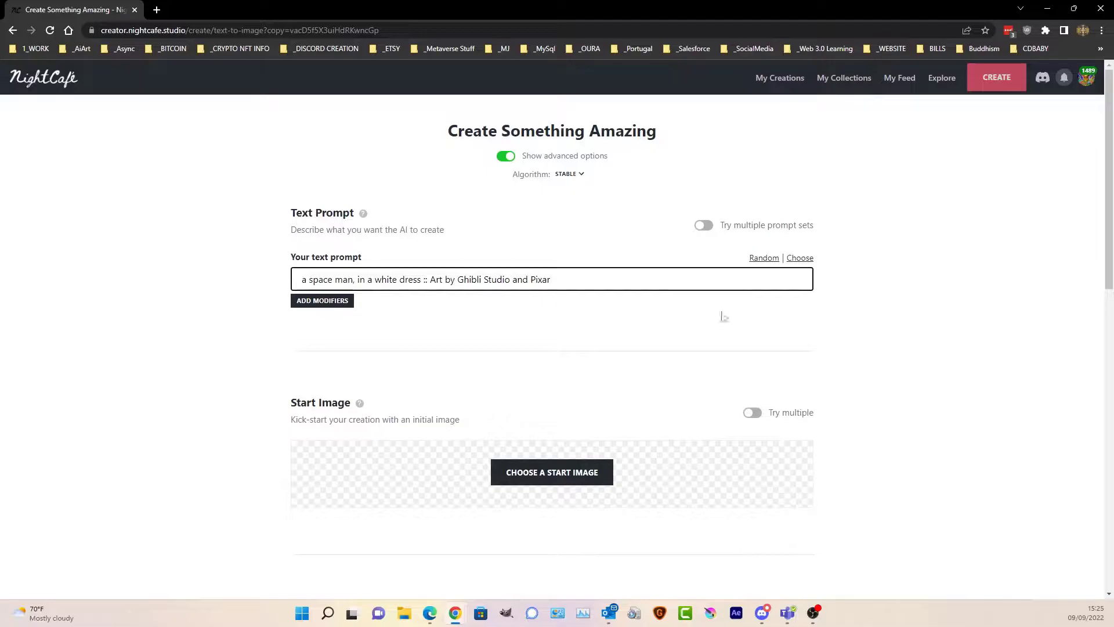
left_click(15, 30)
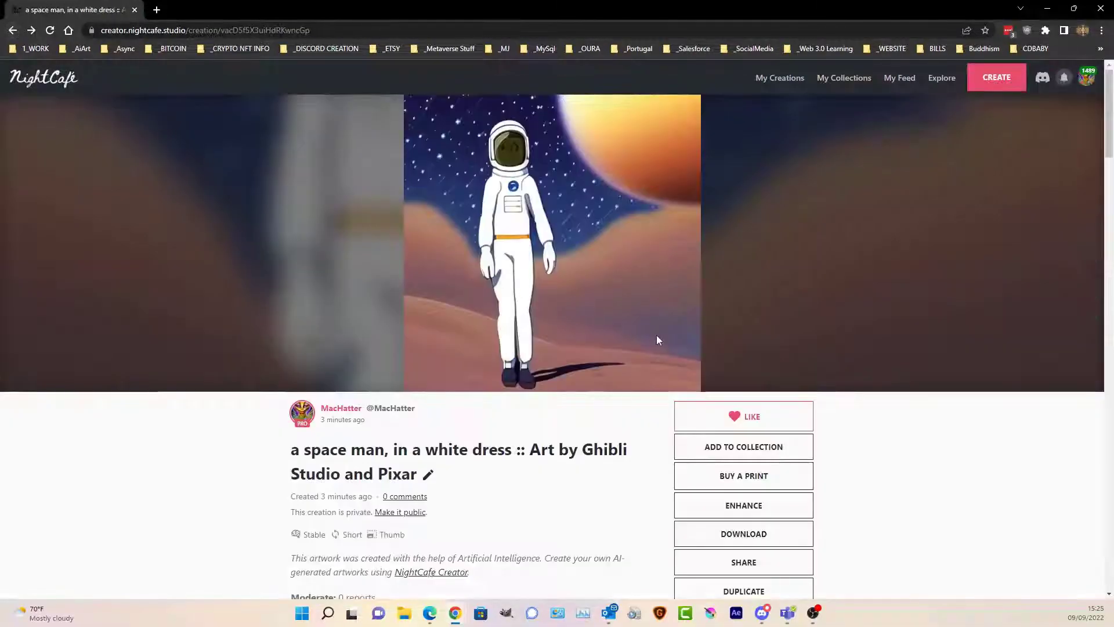
scroll(699, 423, "down", 3)
left_click(754, 458)
scroll(496, 284, "down", 10)
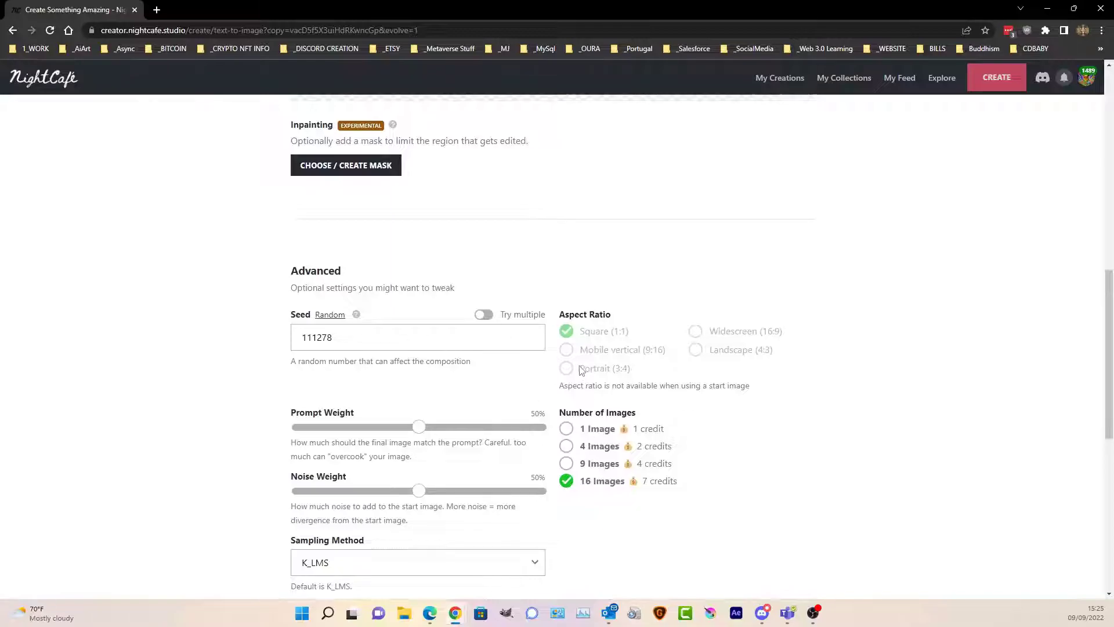
scroll(580, 385, "down", 8)
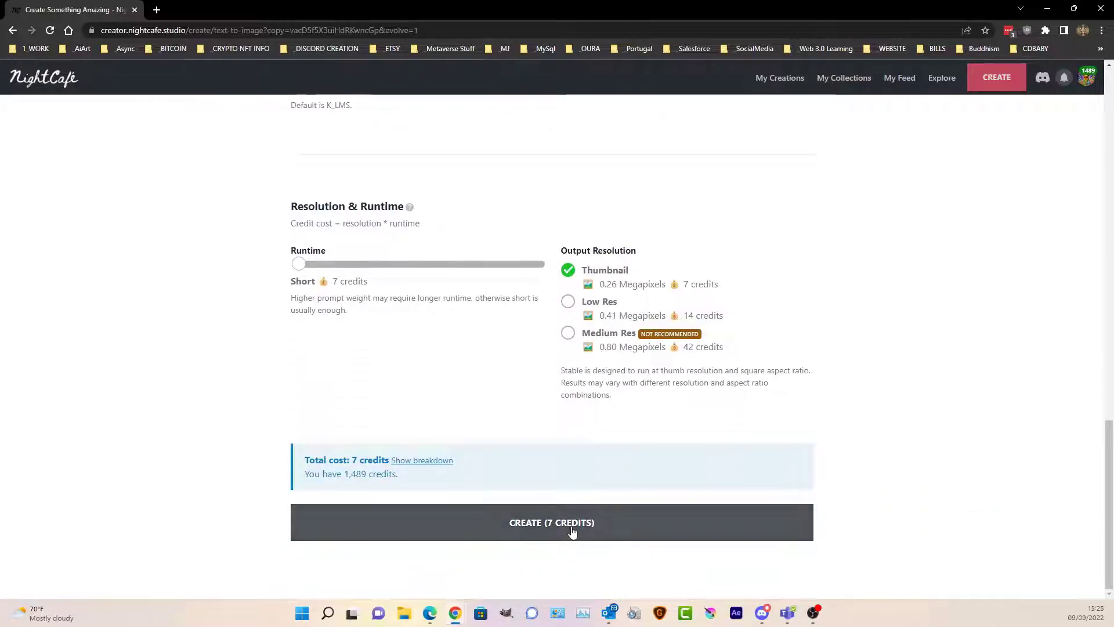
left_click(572, 525)
left_click(631, 368)
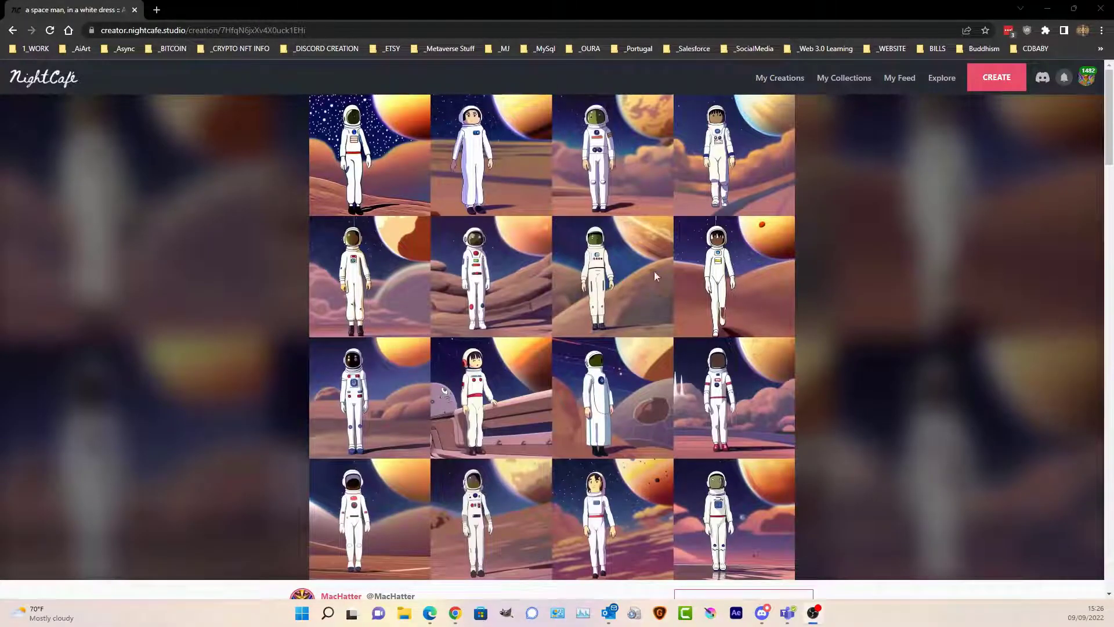
Review the evolved spacemen, then reopen the single desert-planet spaceman creation.
scroll(638, 270, "down", 7)
scroll(627, 267, "up", 7)
left_click(787, 78)
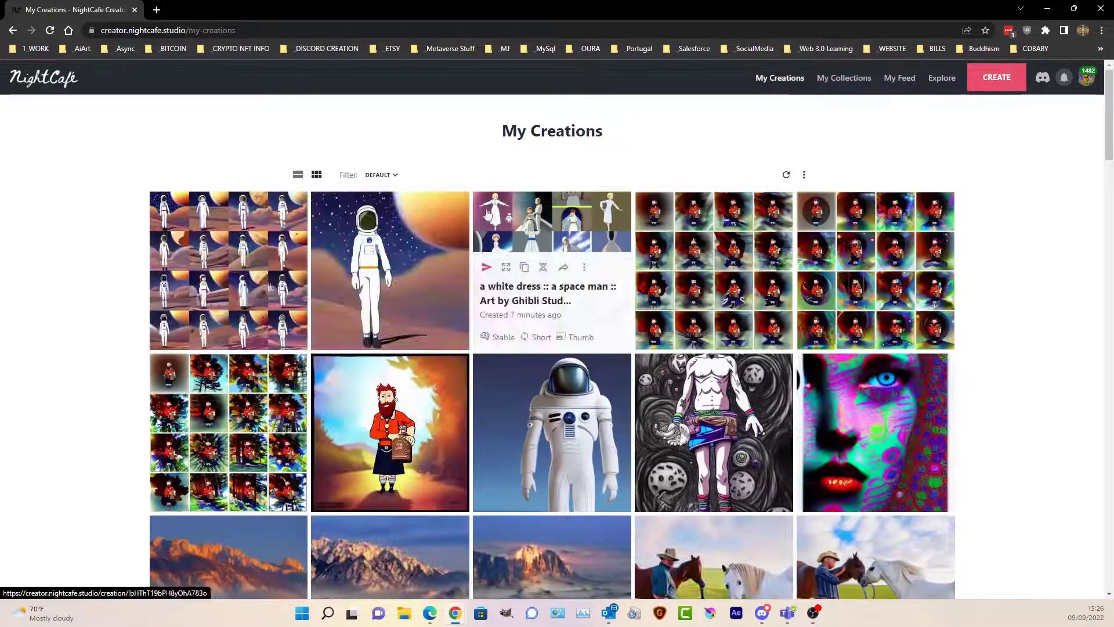
left_click(406, 232)
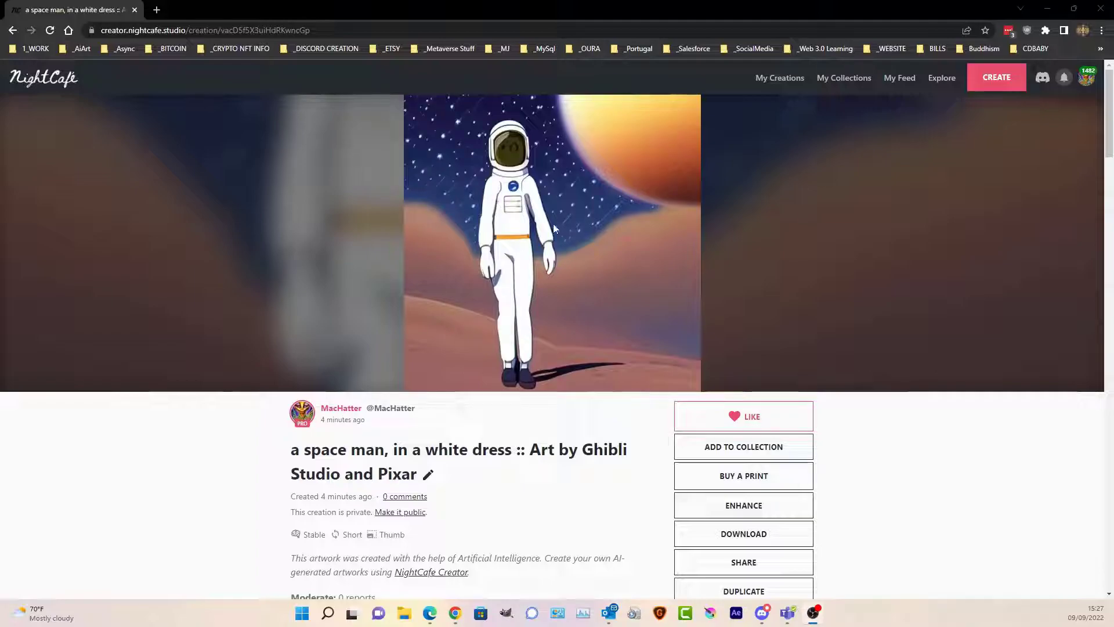
scroll(318, 223, "down", 3)
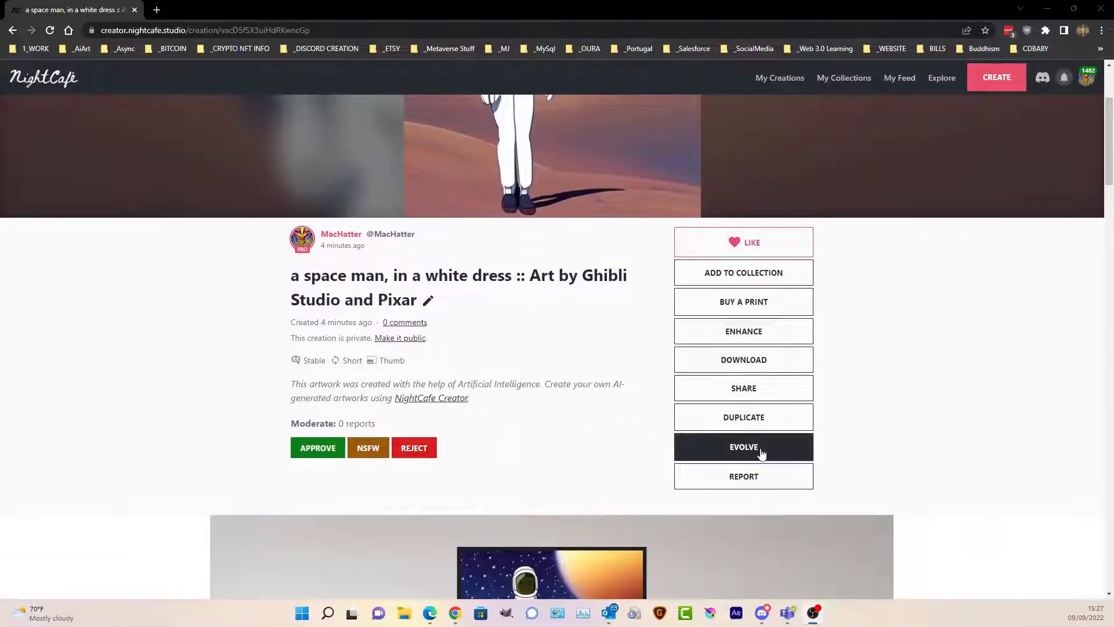
Evolve the spaceman image and paint a new mask over the top-right orange planet.
left_click(763, 450)
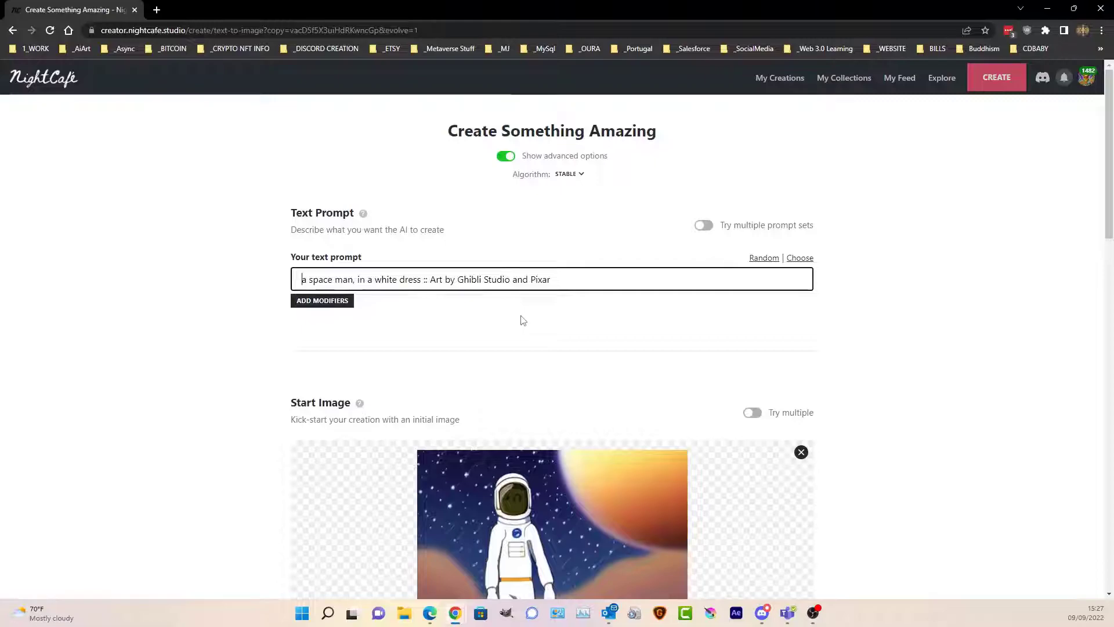
scroll(523, 320, "down", 6)
left_click(354, 454)
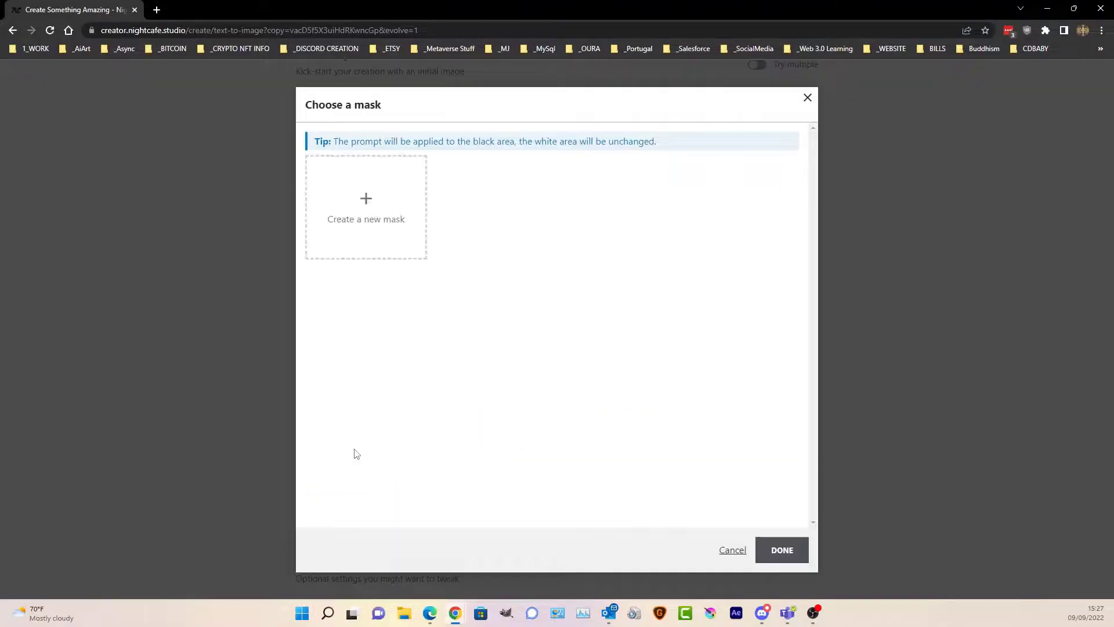
left_click(346, 184)
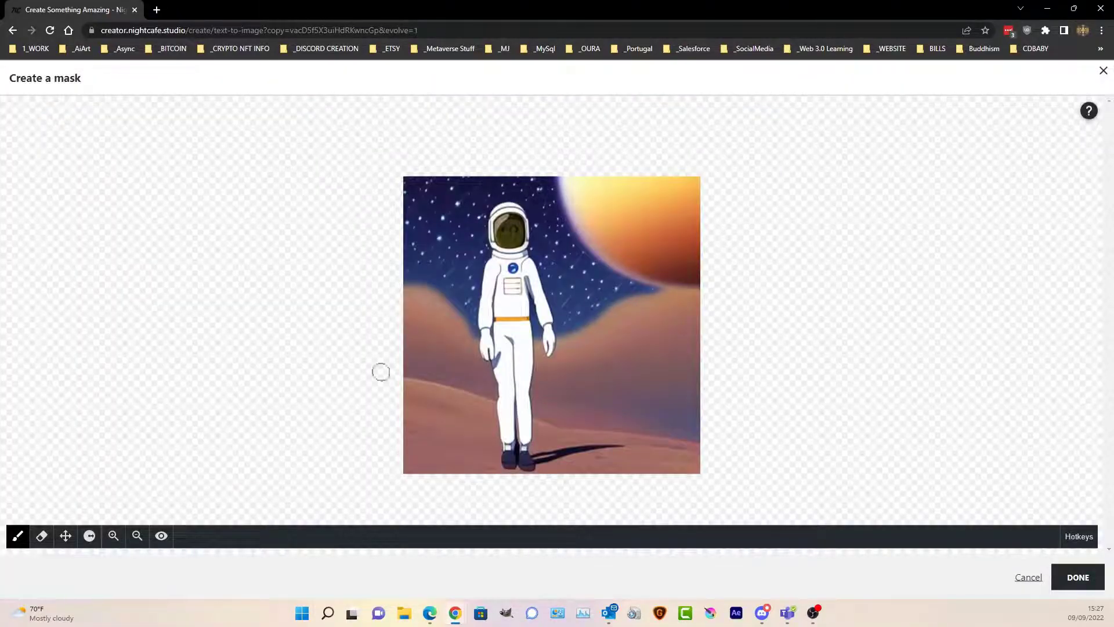
left_click(89, 536)
left_click_drag(558, 180, 565, 208)
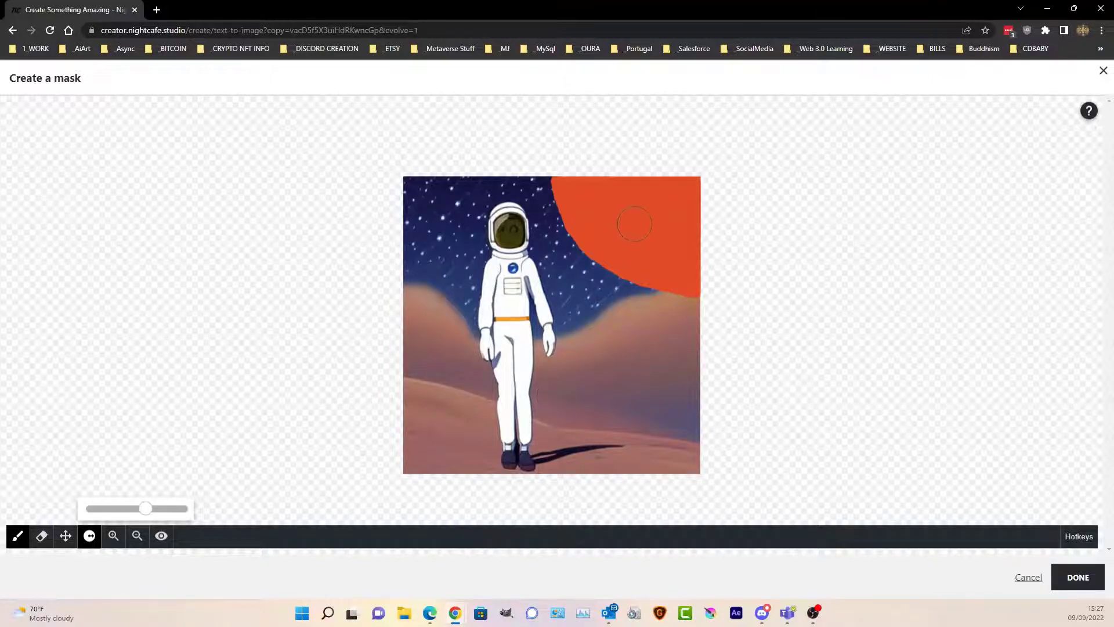
left_click(1078, 577)
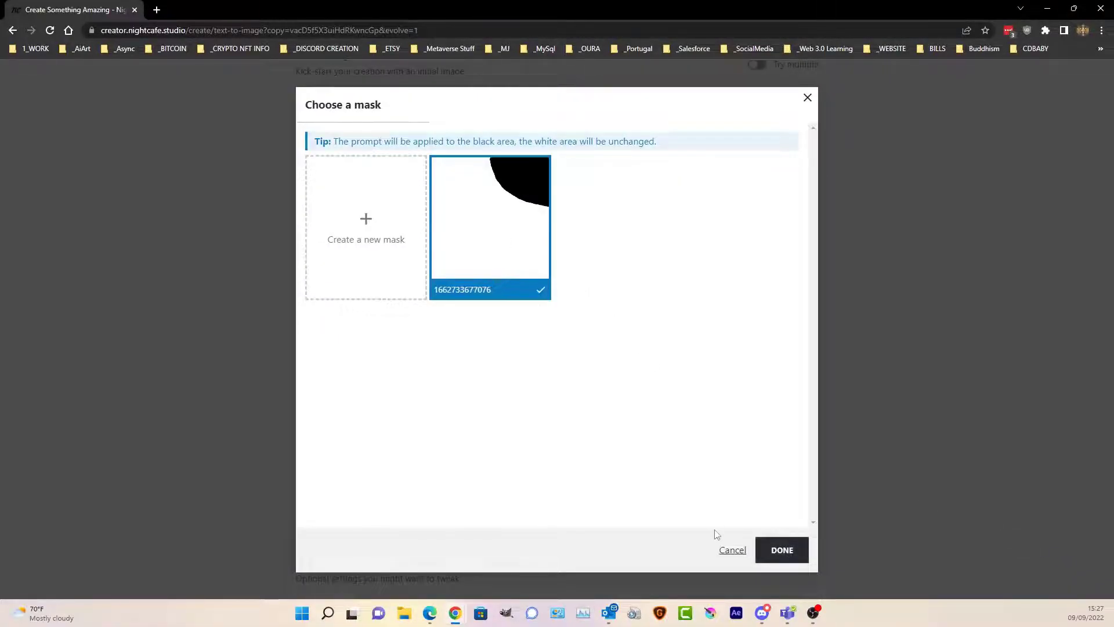
Apply the planet mask and replace the prompt with 'A Giant Spooke Eye :'.
left_click(792, 556)
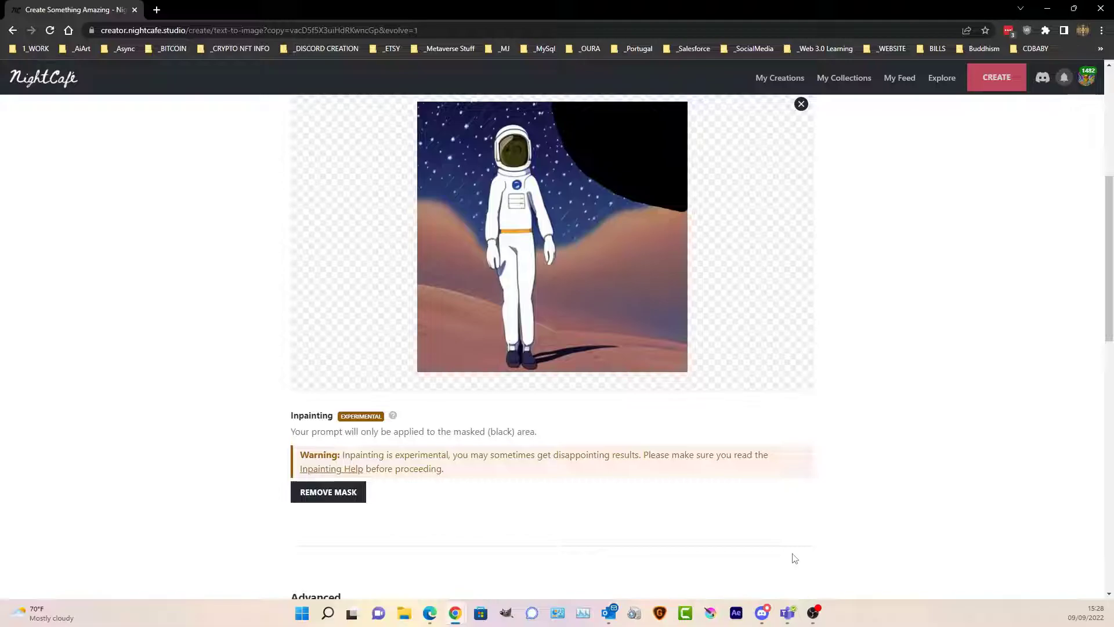
scroll(524, 520, "down", 5)
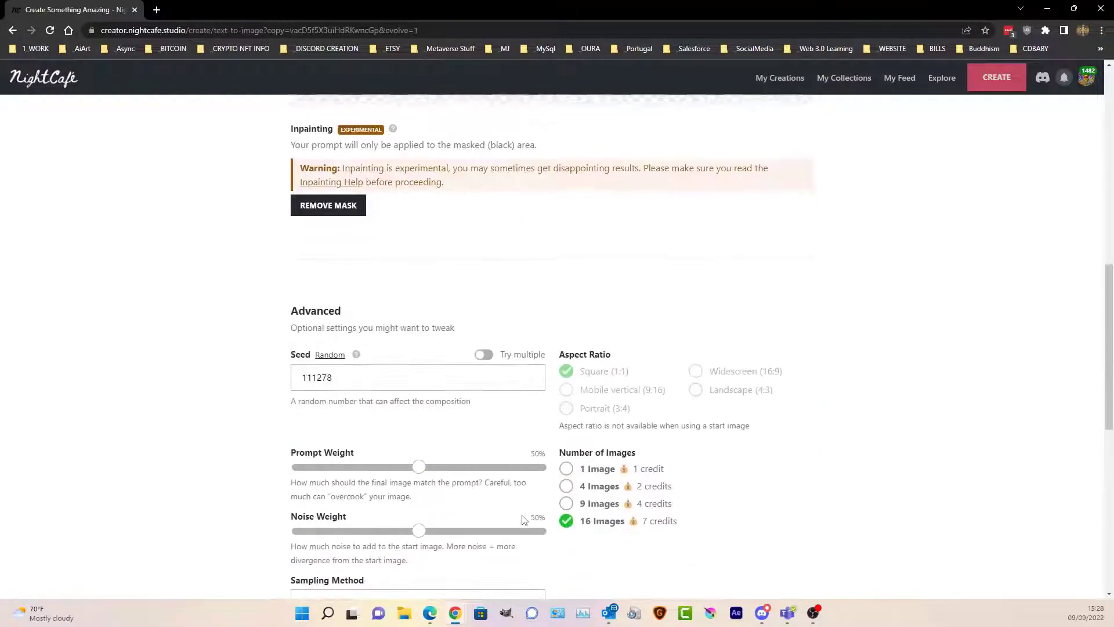
scroll(524, 520, "up", 10)
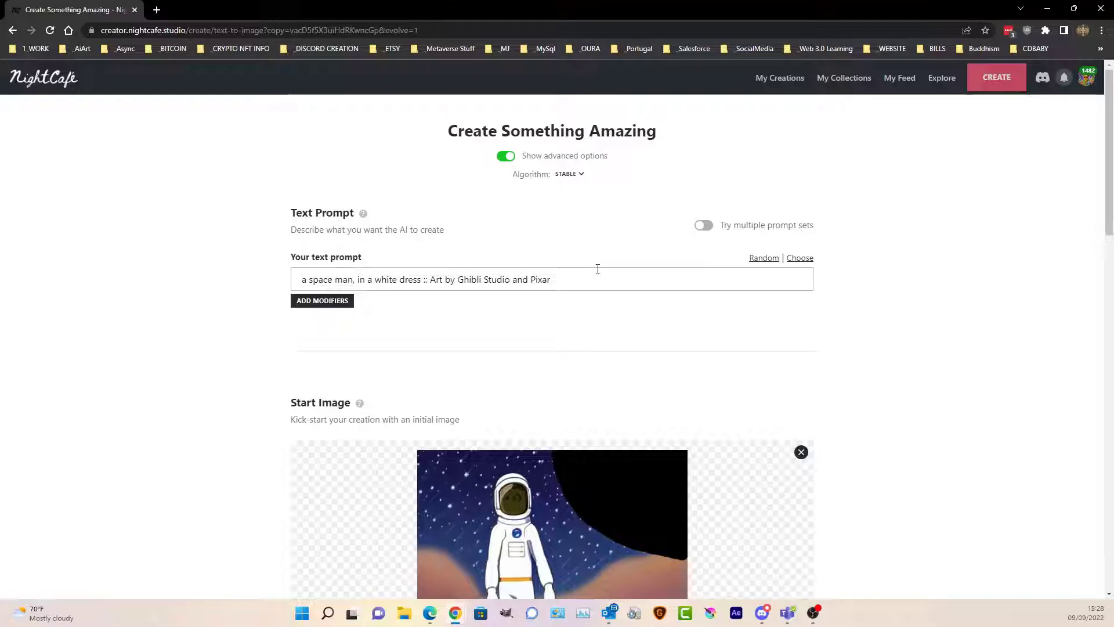
triple_click(596, 274)
scroll(604, 281, "down", 3)
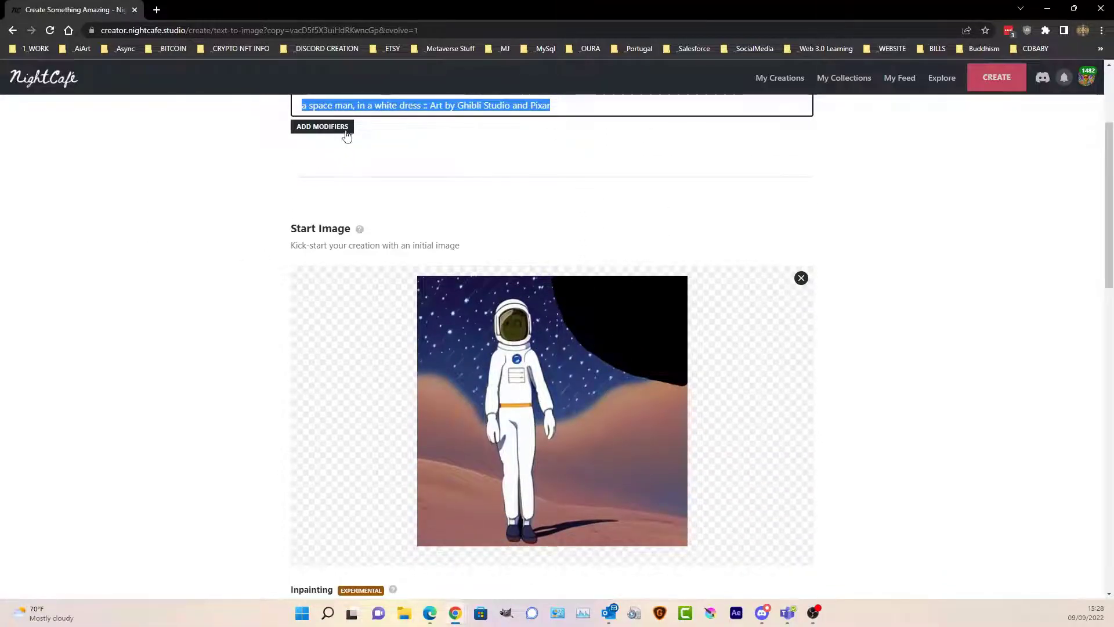
type("A Gian")
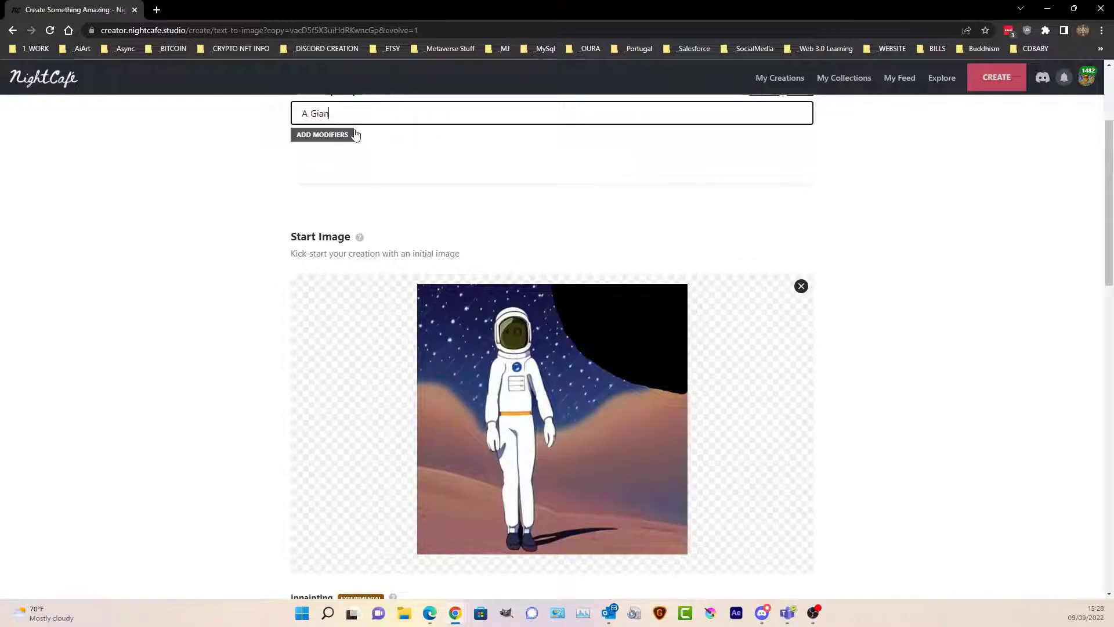
type("t Spooke")
type(" Eye")
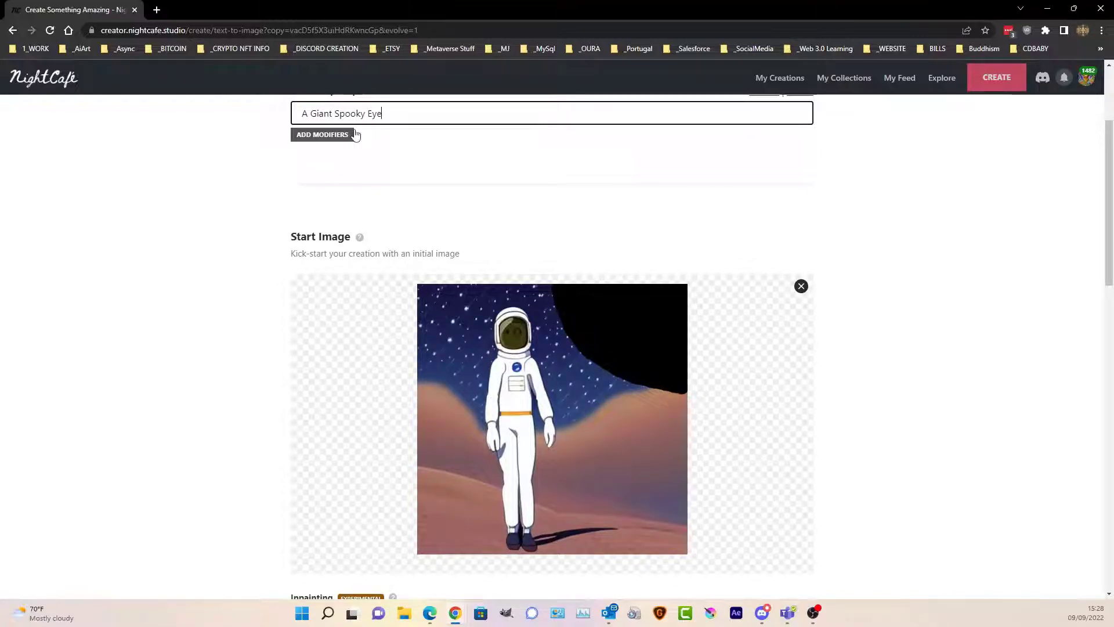
type(" ::")
Add the Sinister style modifier and submit the 16-image inpainting for 7 credits.
left_click(356, 135)
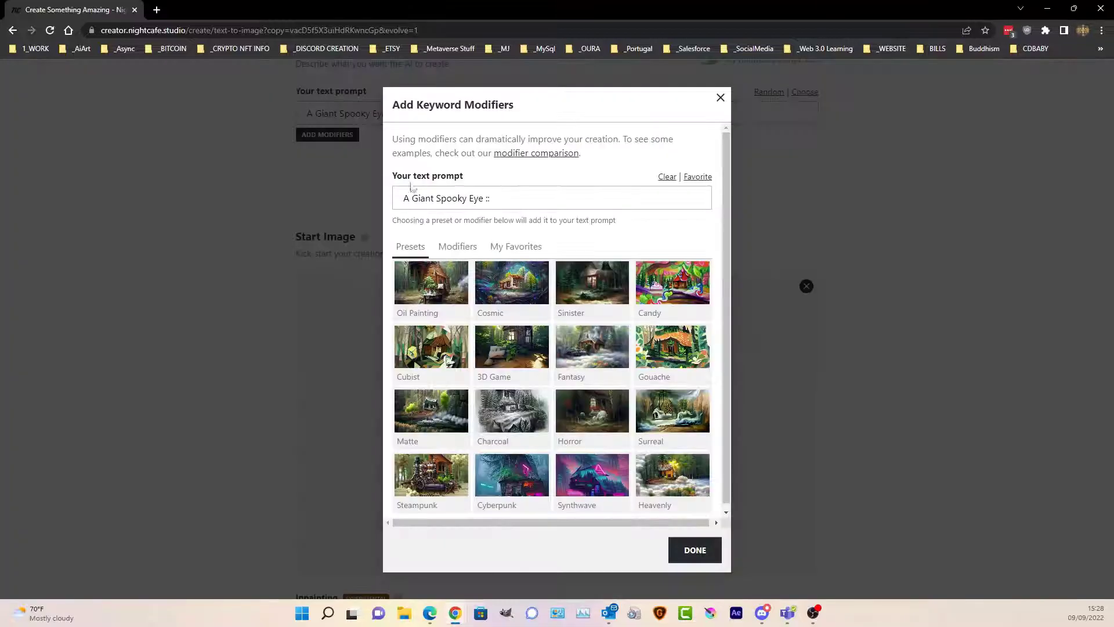
left_click(579, 286)
left_click(722, 583)
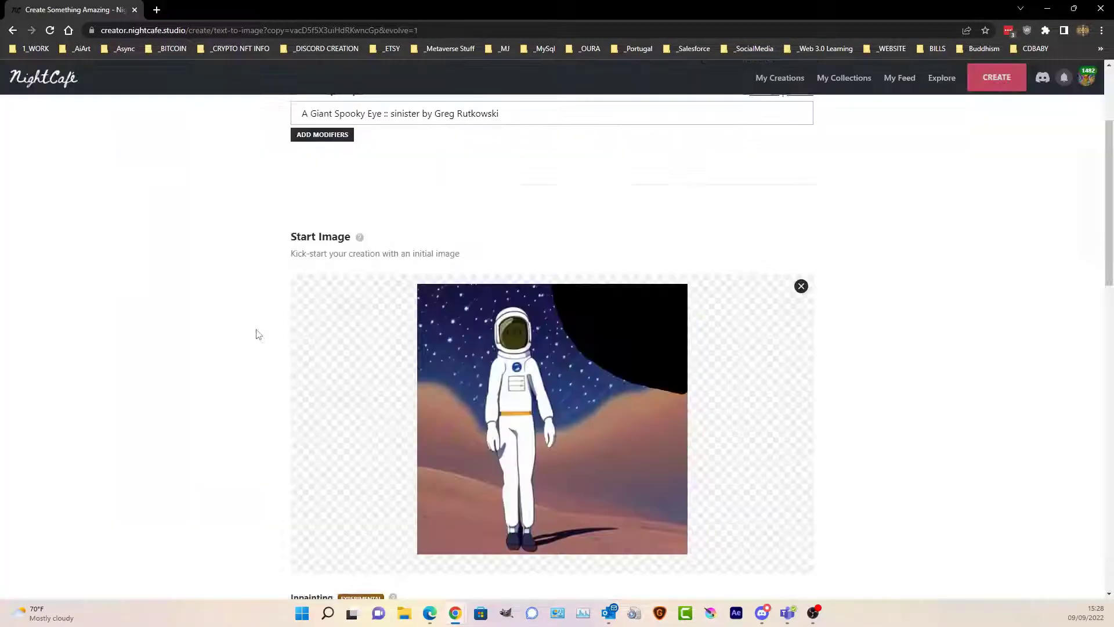
scroll(259, 331, "down", 10)
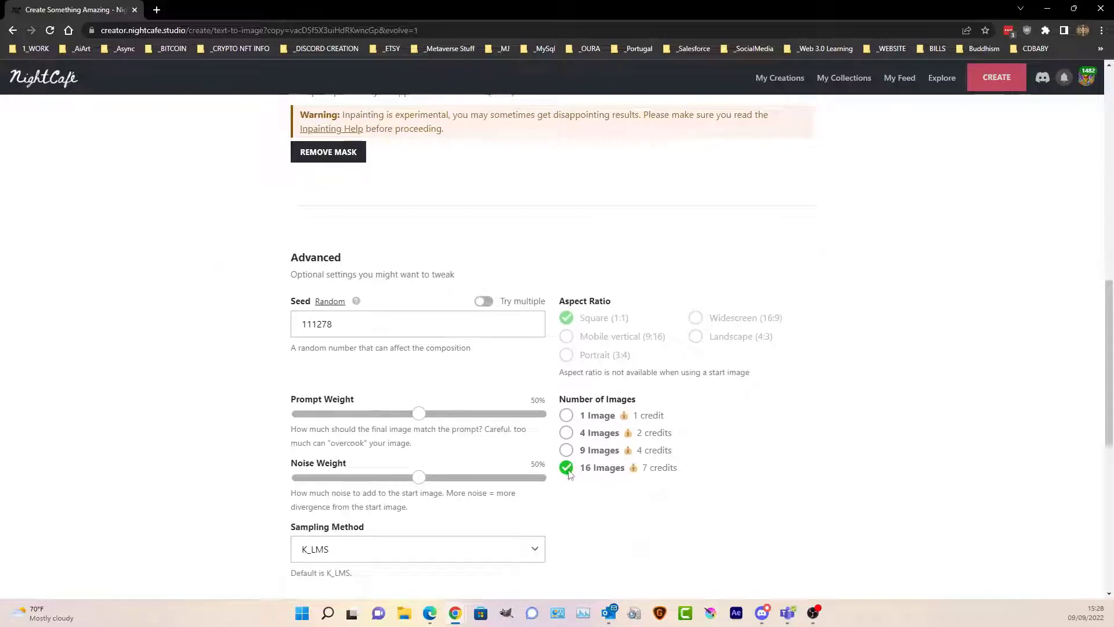
scroll(577, 471, "up", 8)
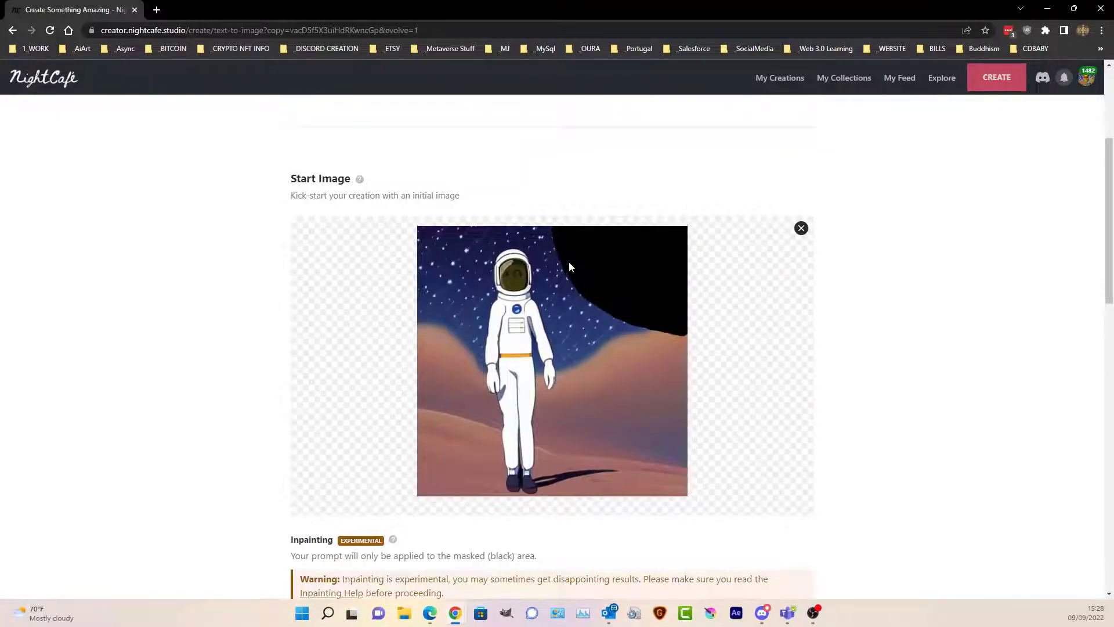
scroll(592, 342, "down", 15)
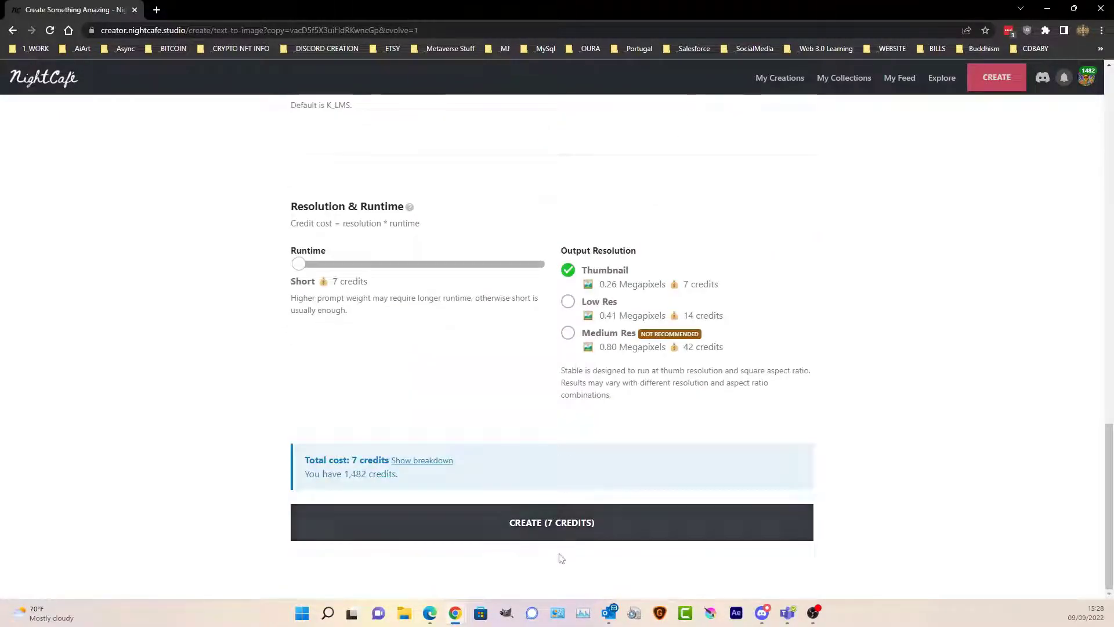
left_click(570, 522)
left_click(624, 367)
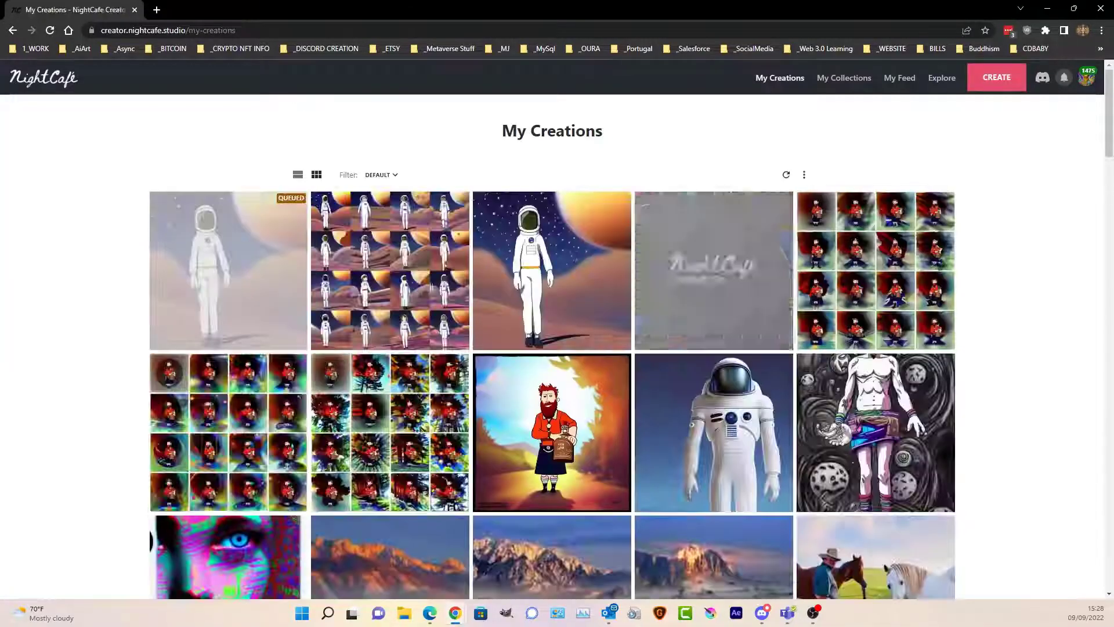
Open the finished inpainting creation and scroll through its 16 masked-sky variations.
left_click(241, 223)
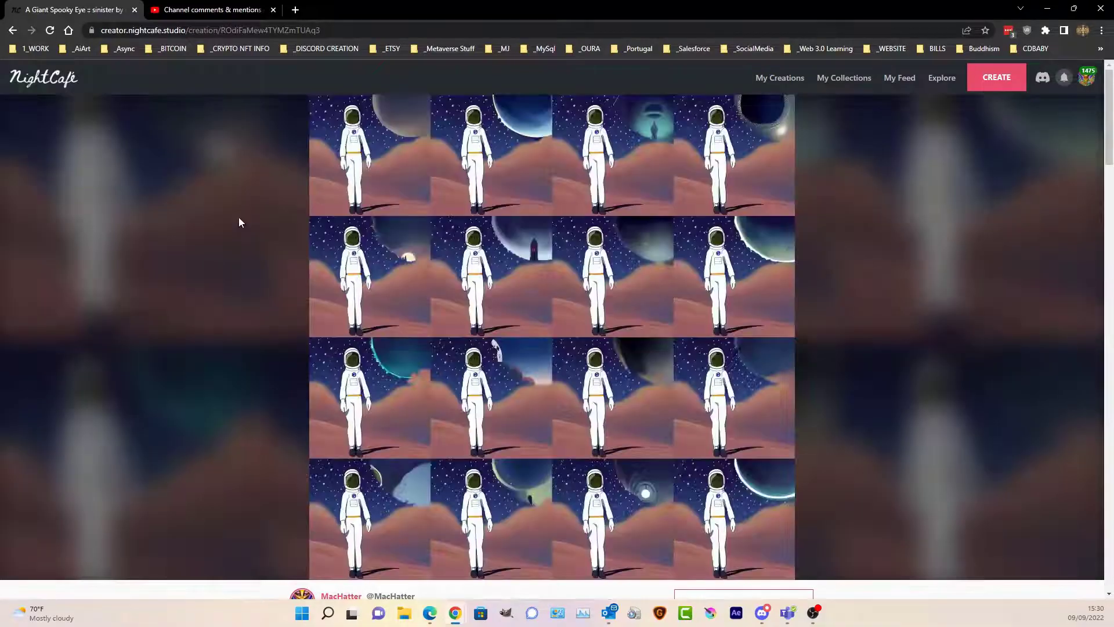
scroll(524, 175, "down", 3)
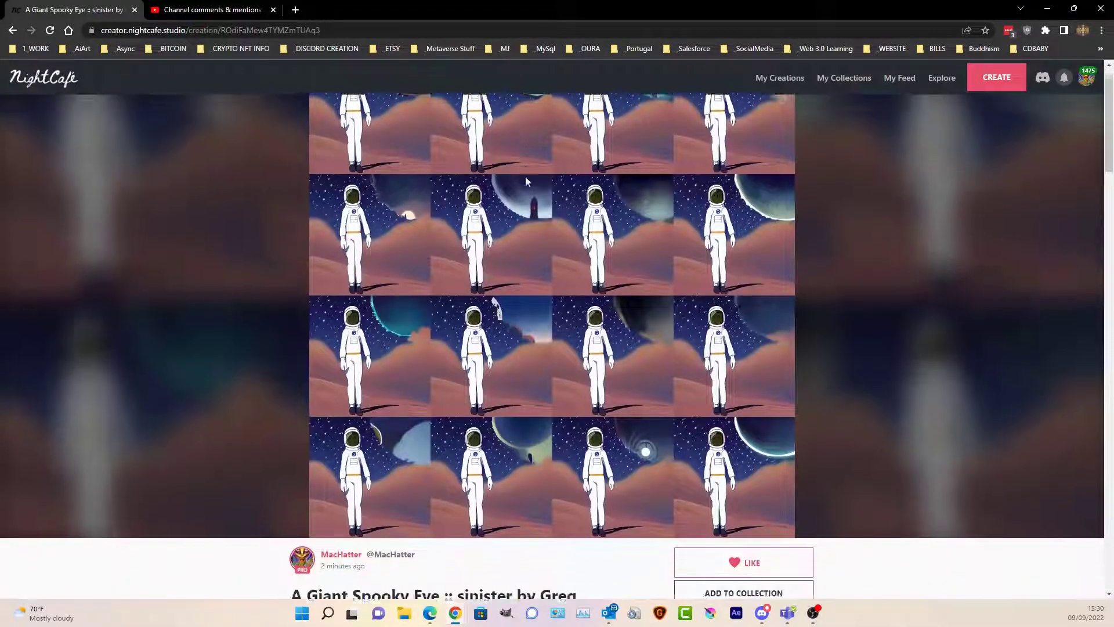
scroll(524, 176, "down", 10)
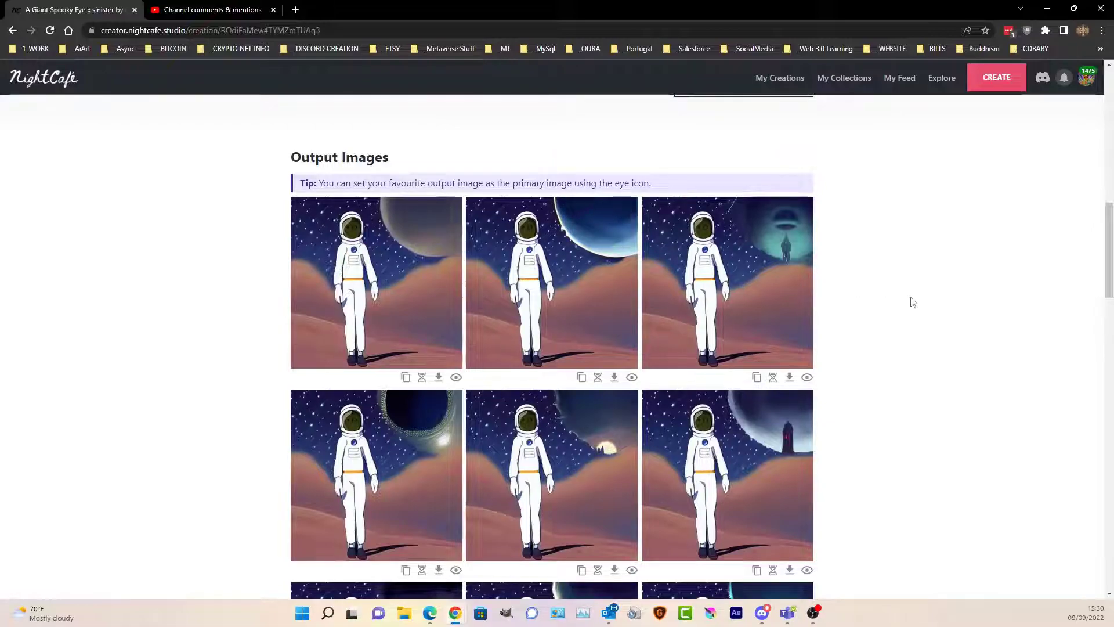
scroll(912, 301, "down", 3)
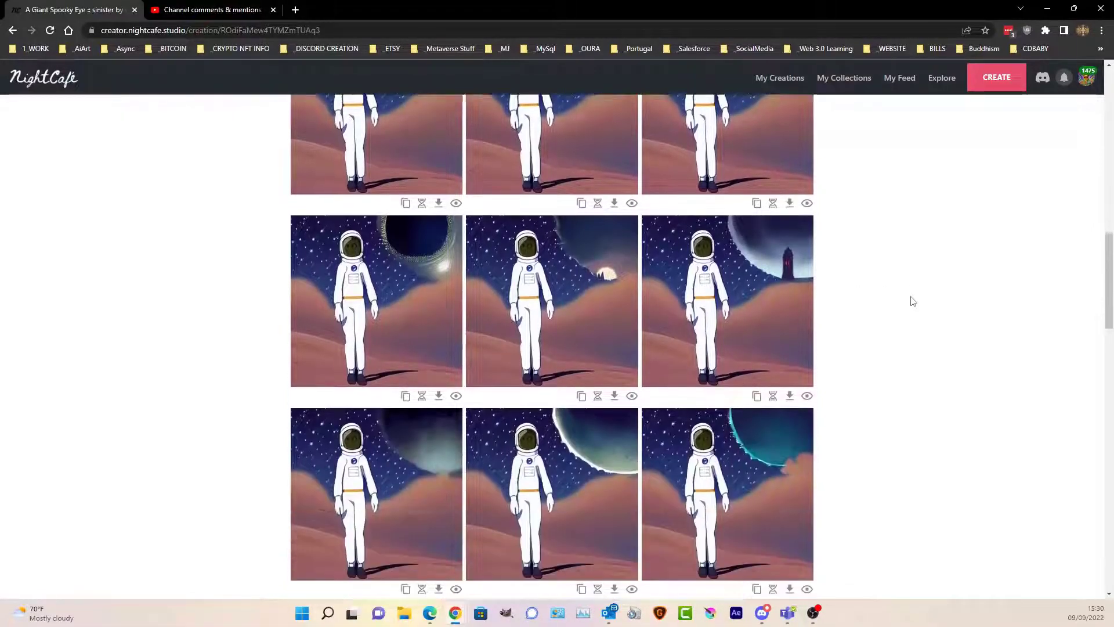
scroll(912, 301, "down", 6)
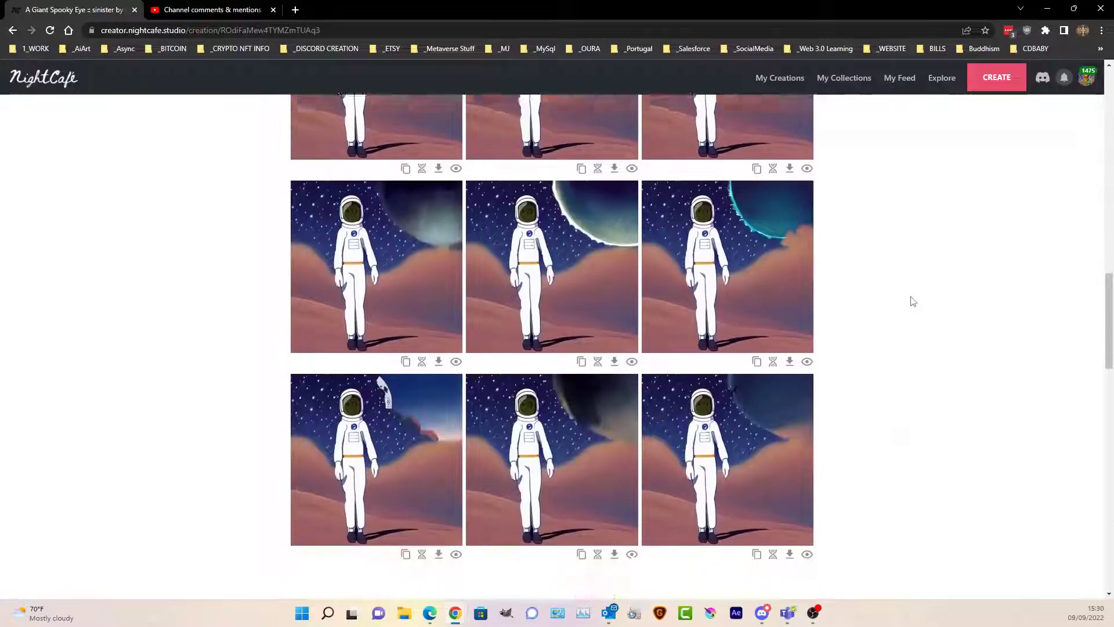
scroll(912, 302, "down", 4)
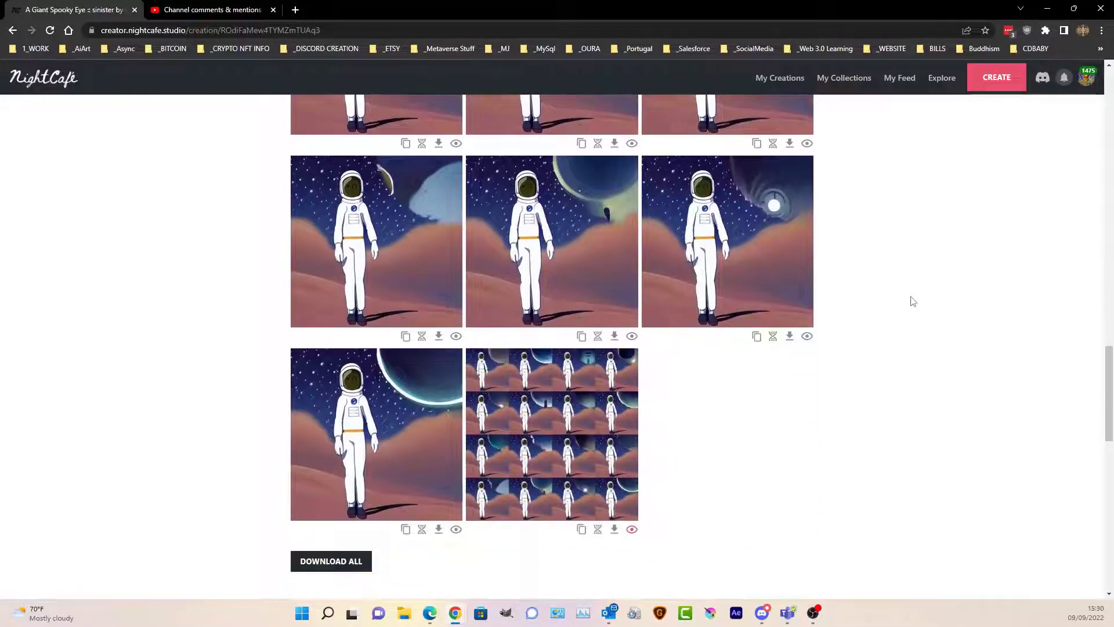
scroll(912, 301, "up", 3)
scroll(912, 302, "up", 15)
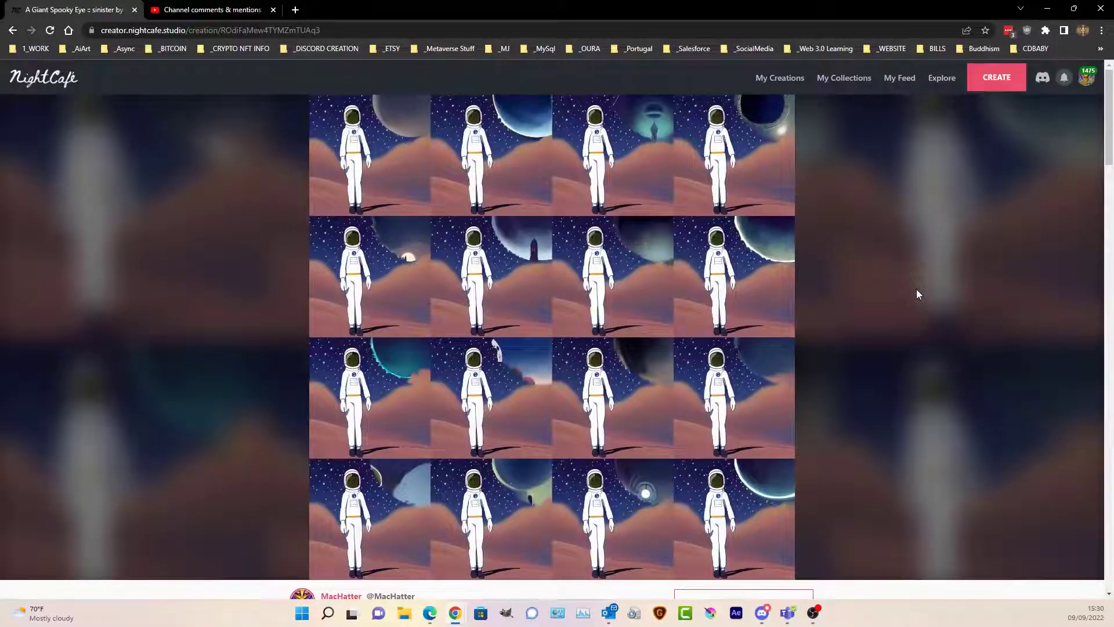
scroll(917, 289, "down", 8)
Copy the creation into a new form and replace the prompt with a multi-part giant blue eye prompt.
left_click(762, 268)
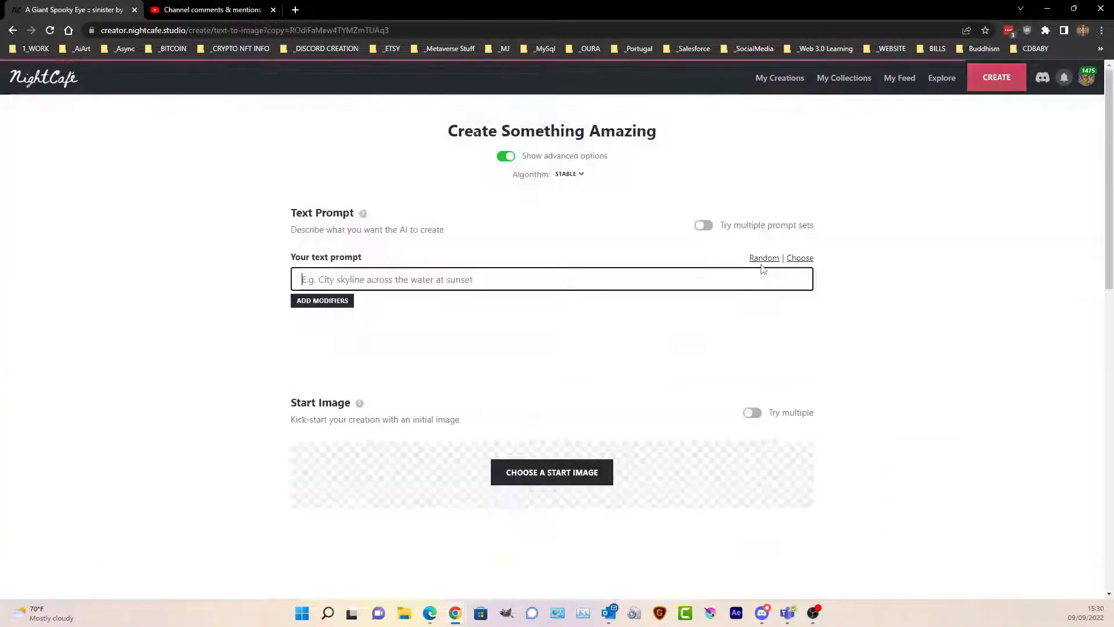
scroll(779, 257, "down", 5)
scroll(426, 351, "up", 4)
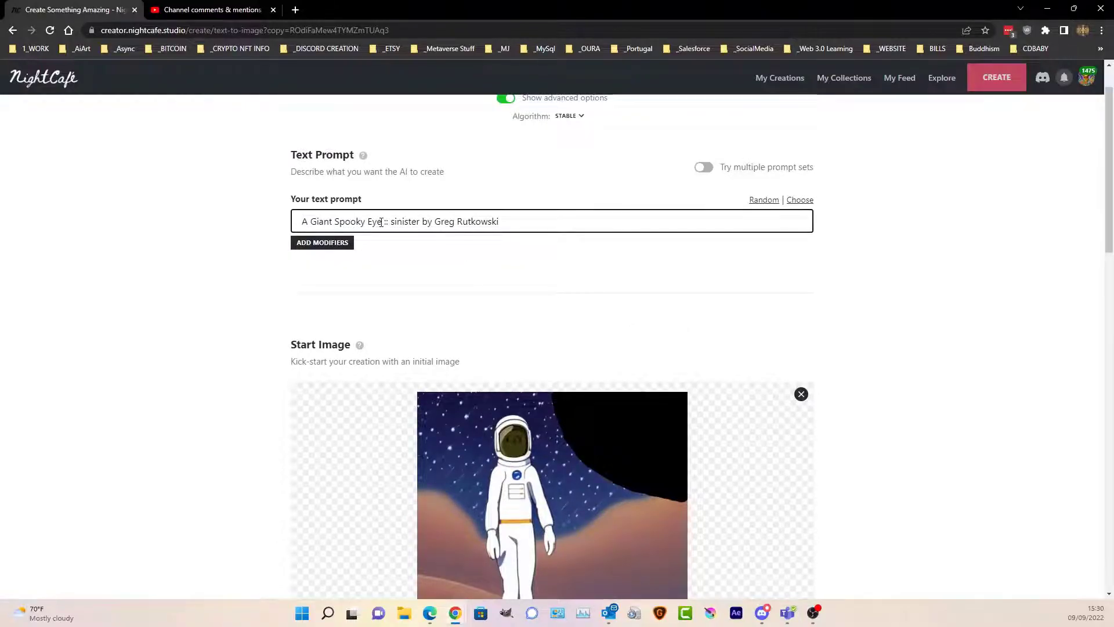
left_click_drag(514, 232, 123, 208)
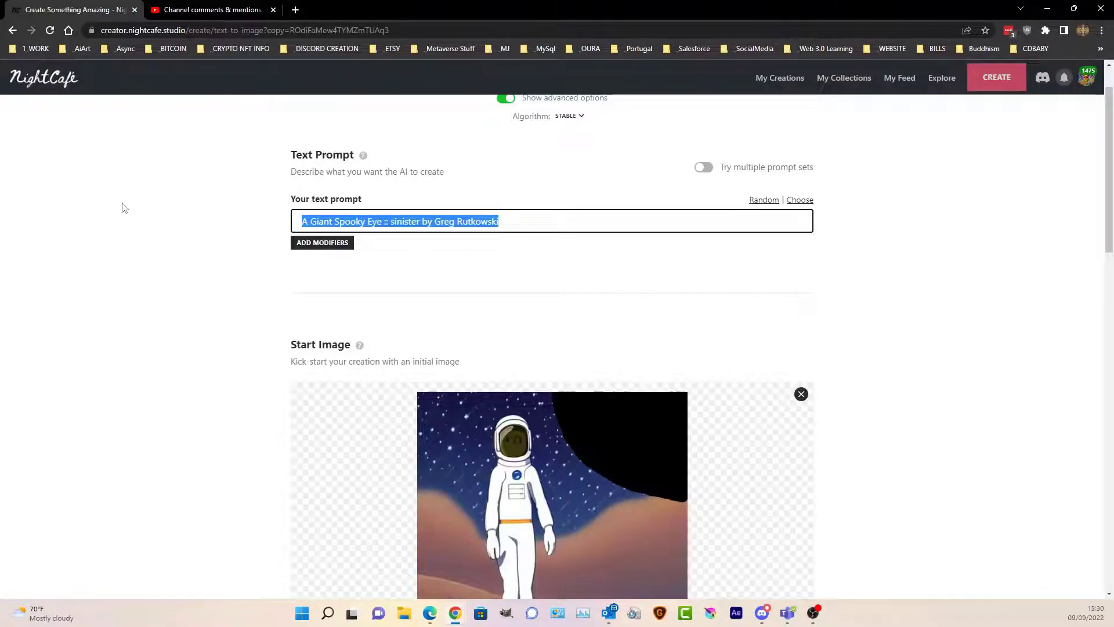
type("A human")
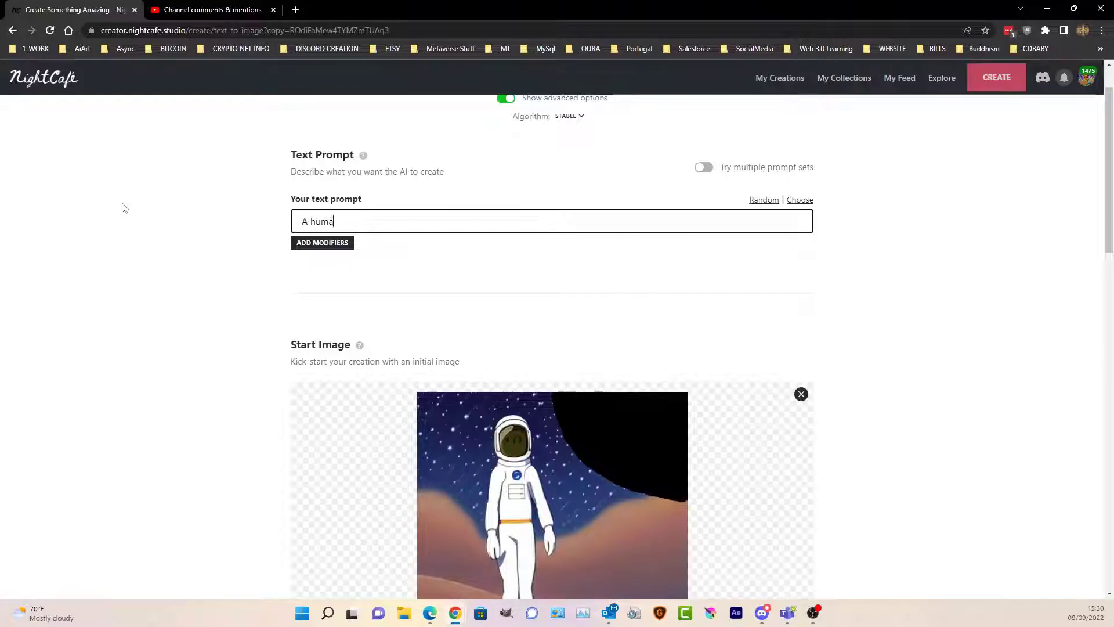
key("BackSpace")
key("BackSpace")
key("BackSpace")
key("BackSpace")
type("laregeye :: an eye :: a big vclue eye")
key("BackSpace")
key("BackSpace")
key("BackSpace")
key("BackSpace")
key("BackSpace")
key("BackSpace")
key("BackSpace")
type("blue eye ::")
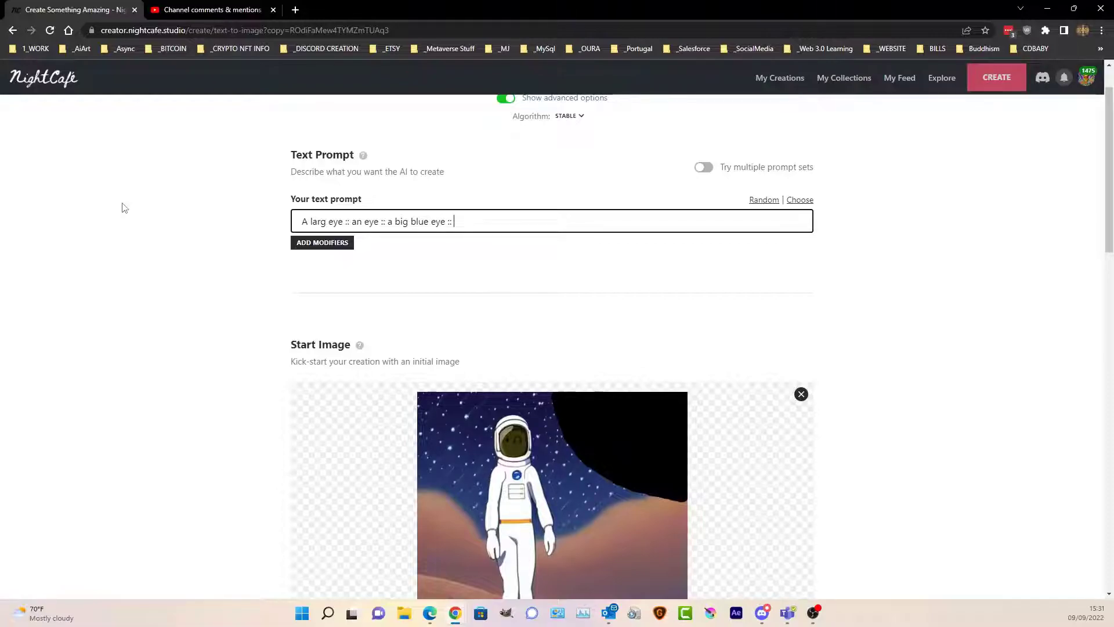
type("A giant eye in the top right hand corner")
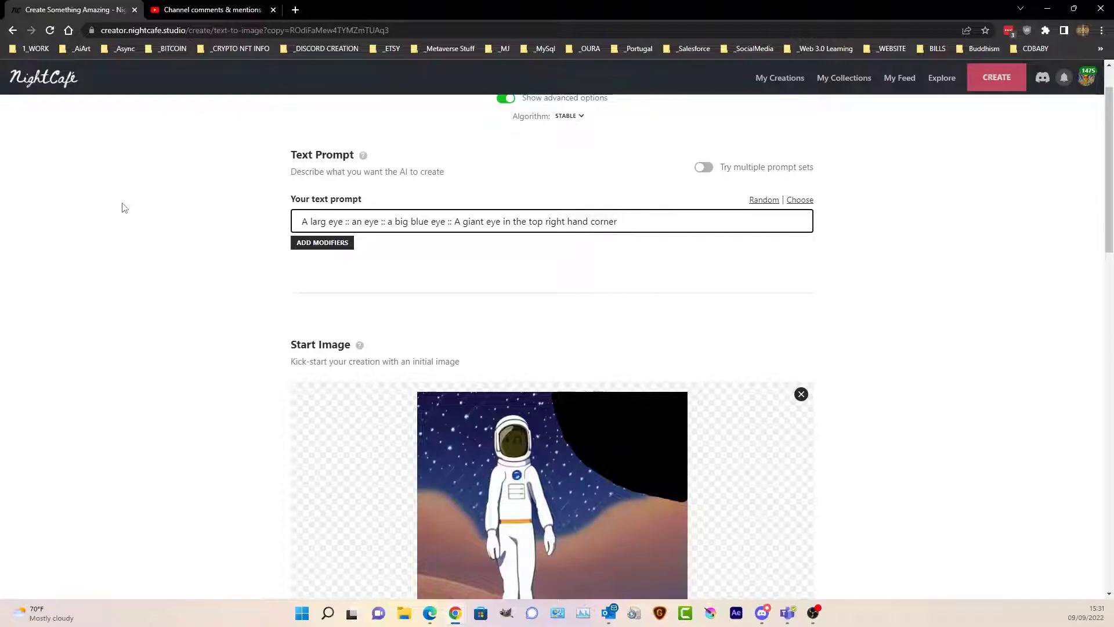
type(" :: bit eye")
Set prompt weight to 100% and noise weight to 0%, then generate for 7 credits.
scroll(437, 286, "down", 10)
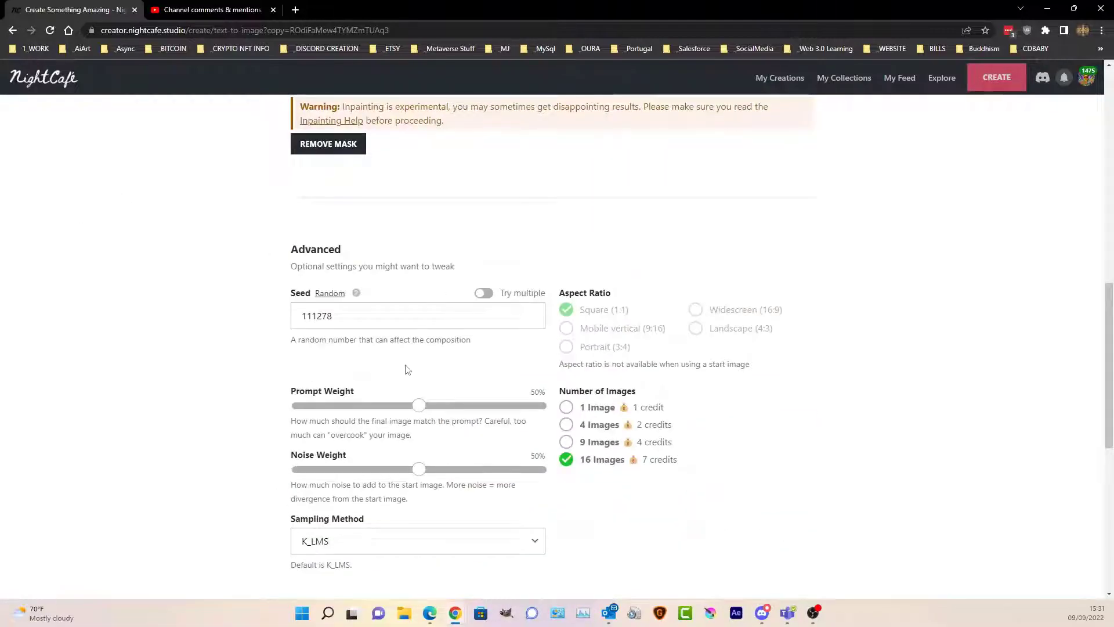
left_click_drag(421, 406, 554, 415)
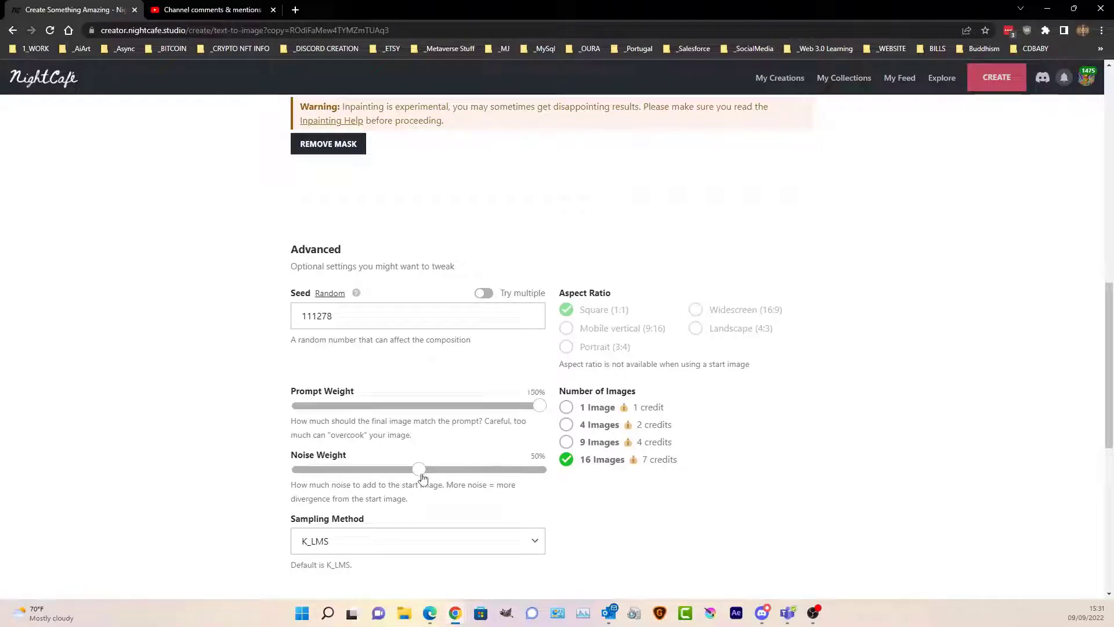
left_click_drag(421, 470, 144, 497)
scroll(447, 440, "down", 4)
scroll(448, 440, "down", 4)
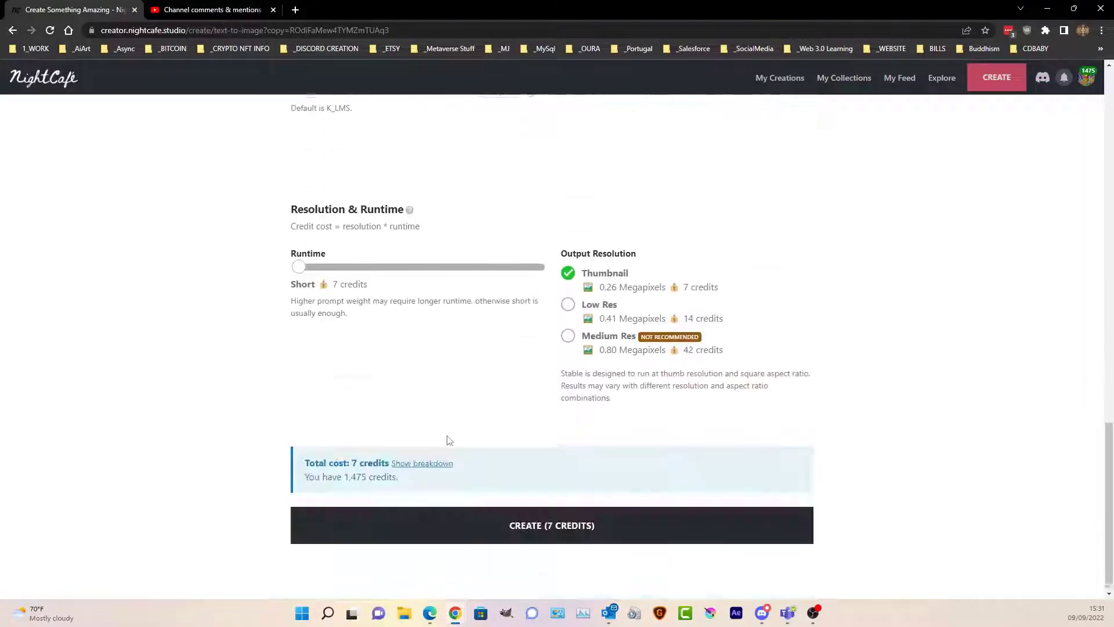
left_click(510, 505)
left_click(631, 365)
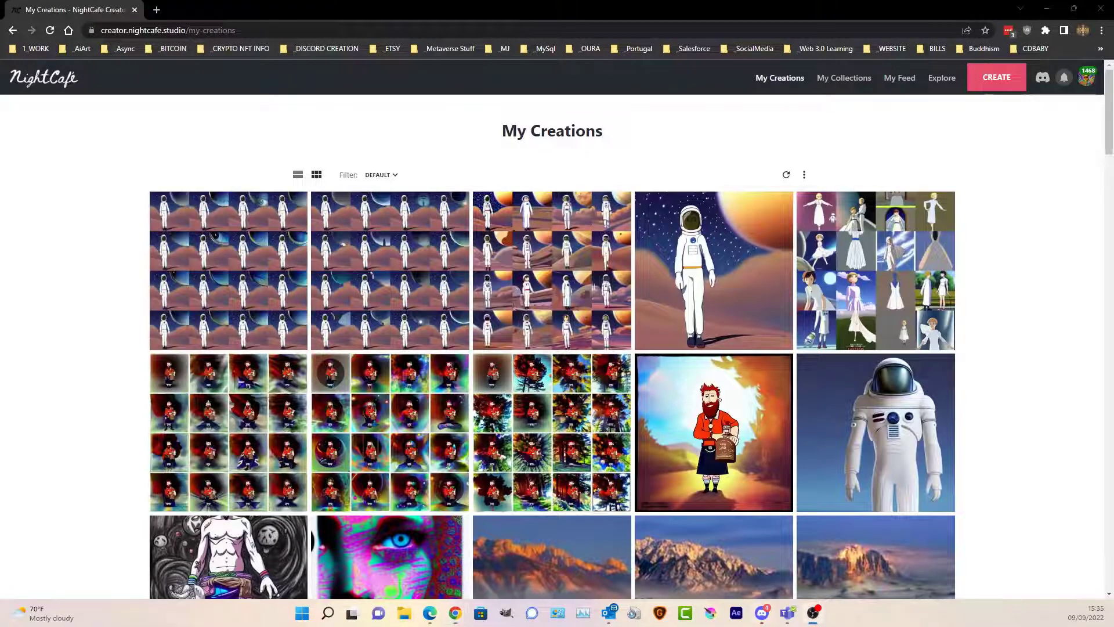
Open the new eye creation and scroll through its 16 astronaut output images.
left_click(273, 227)
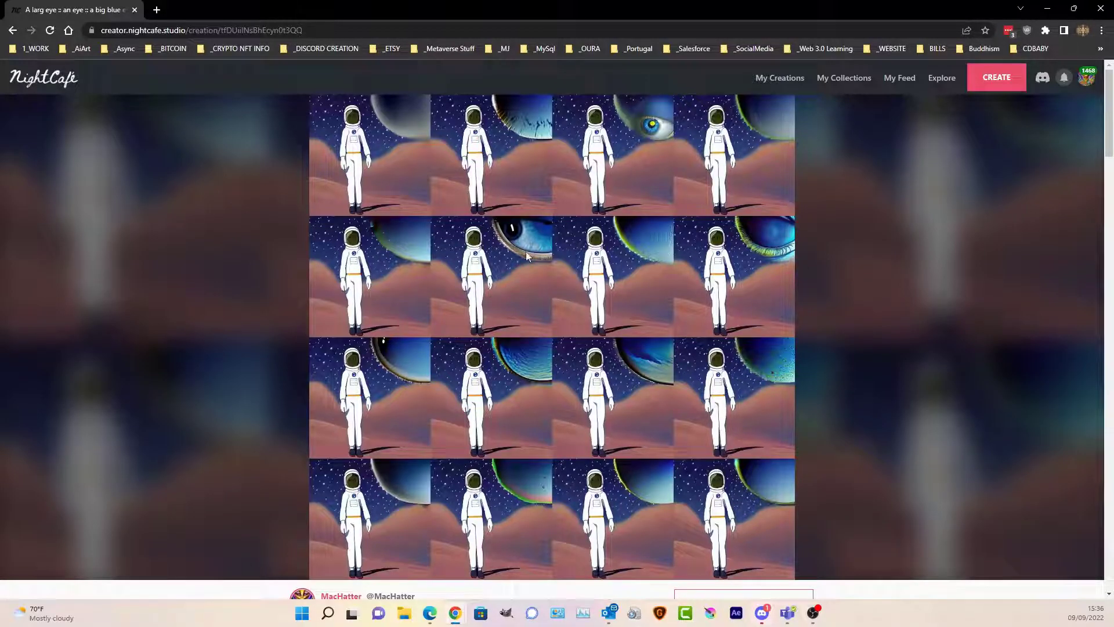
scroll(754, 261, "down", 15)
scroll(636, 277, "up", 5)
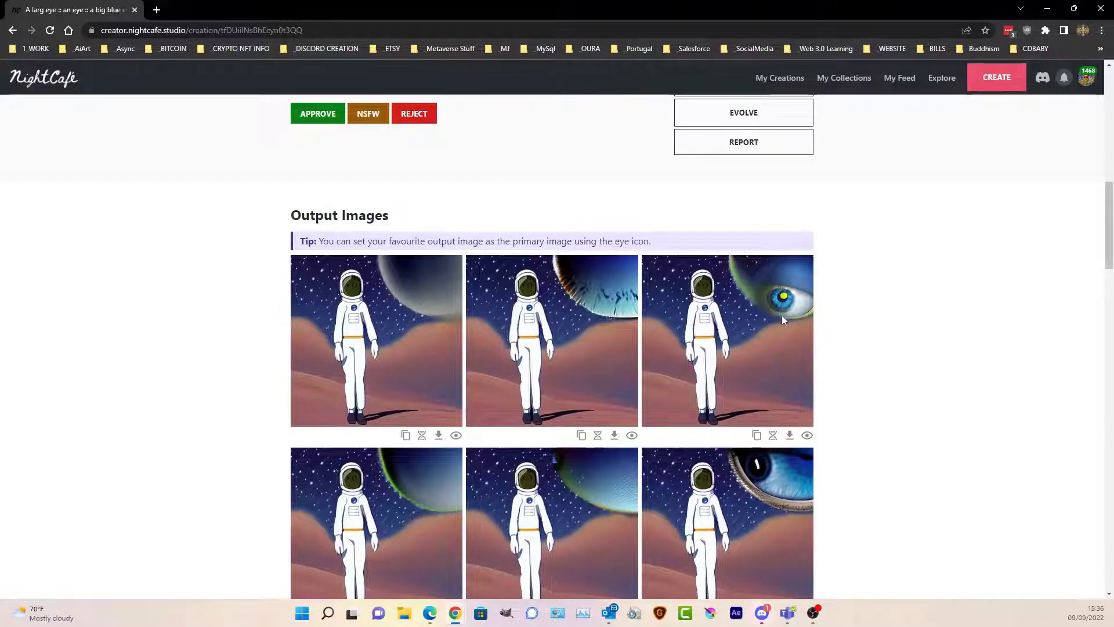
scroll(789, 306, "down", 2)
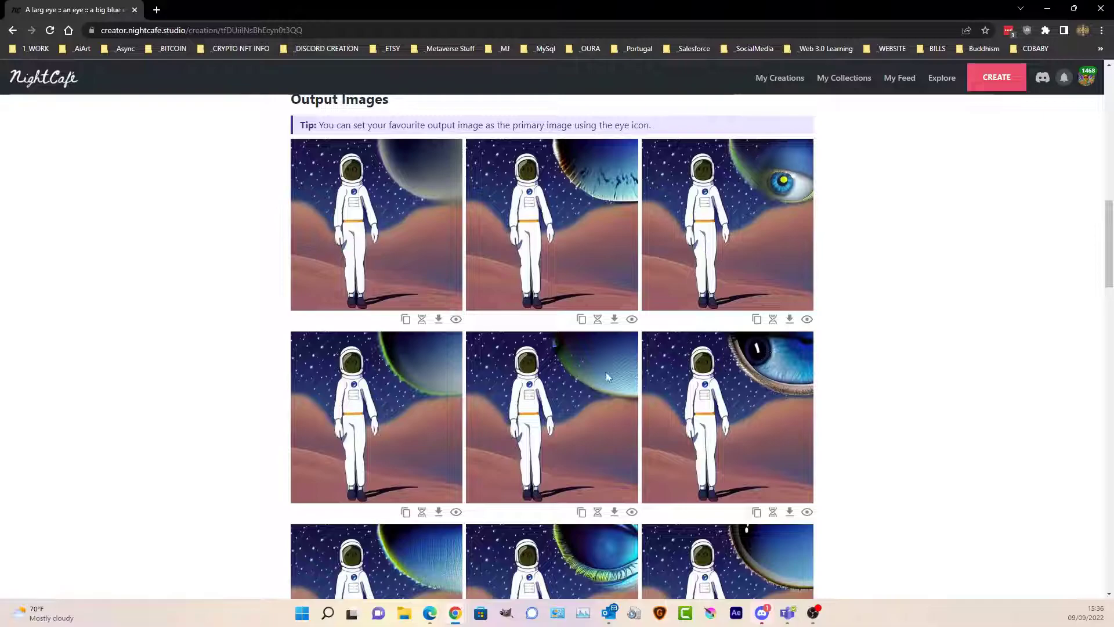
scroll(383, 332, "down", 1)
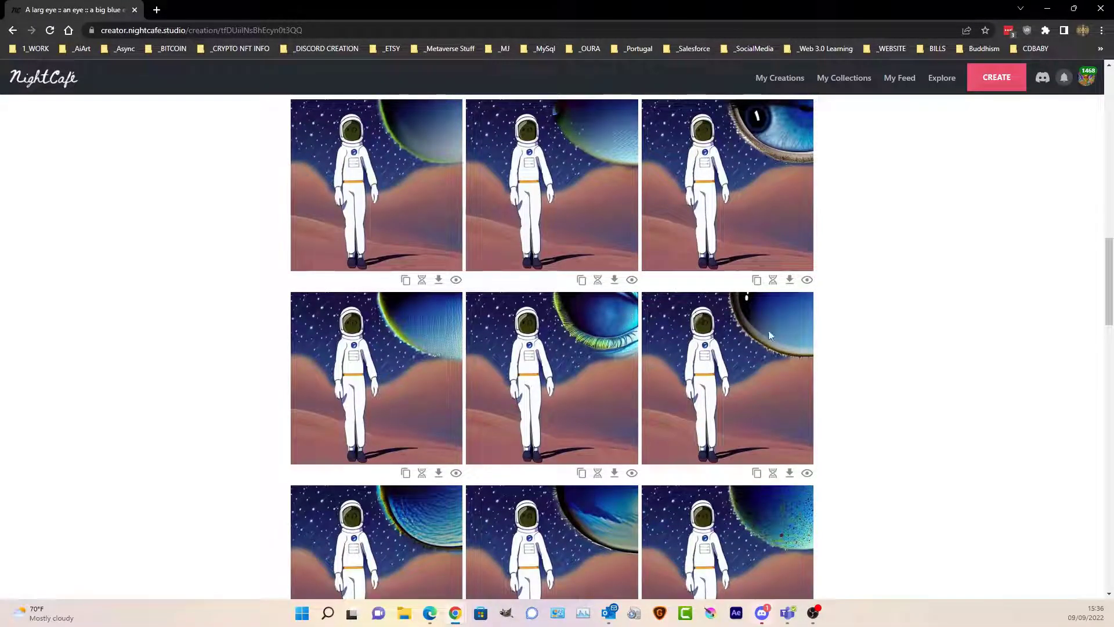
scroll(768, 330, "down", 2)
scroll(738, 355, "down", 6)
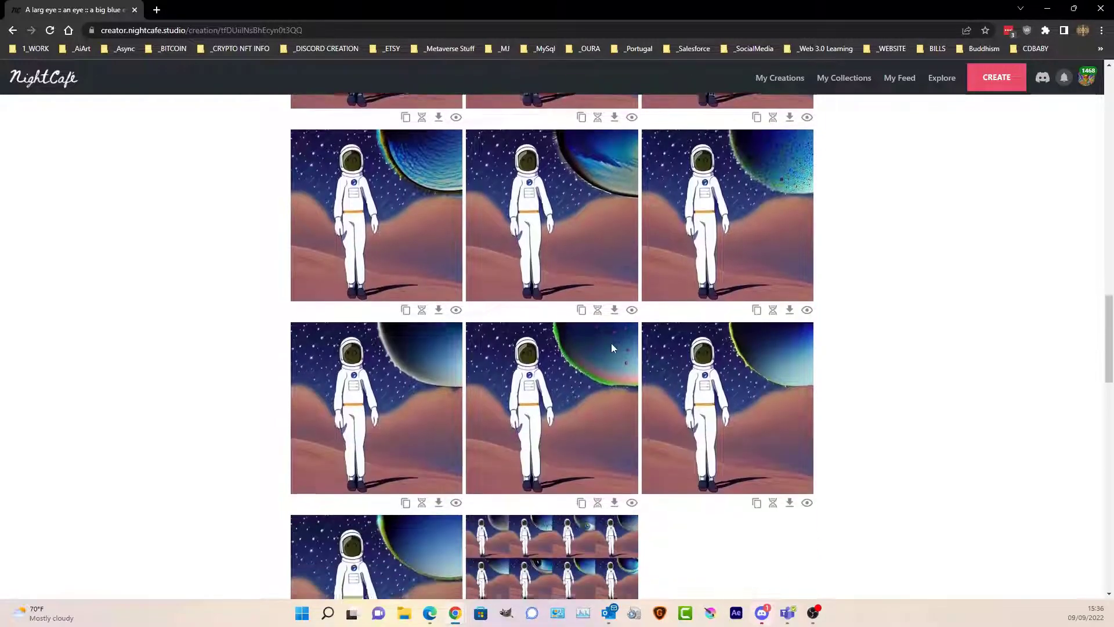
scroll(615, 342, "up", 10)
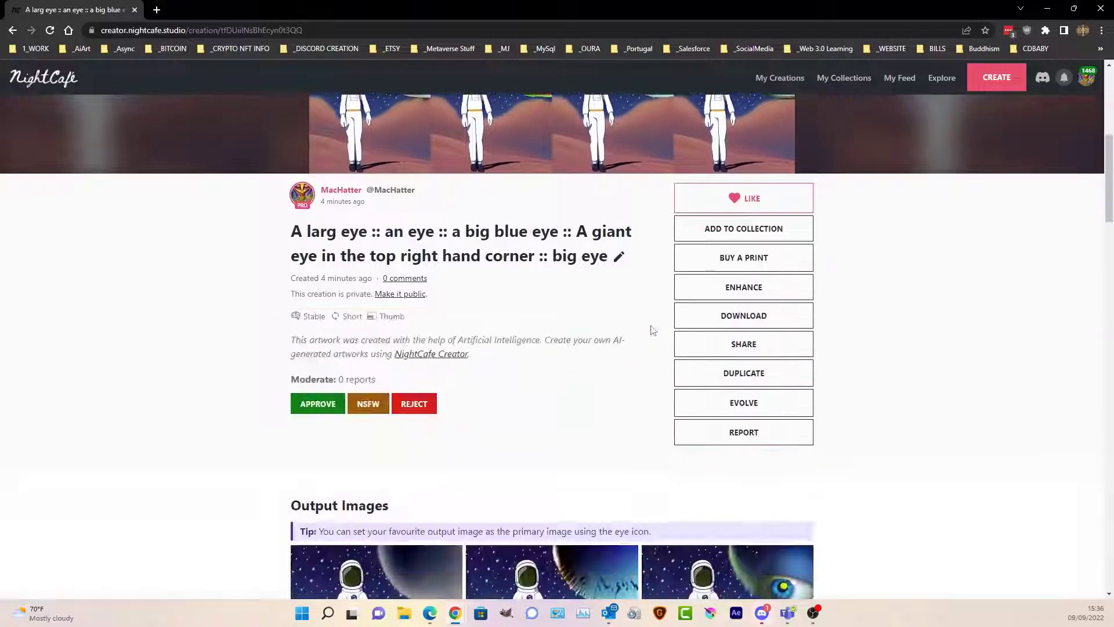
Evolve the eye creation and replace its prompt with 'strange furry animals :: forest beings :'.
left_click(743, 402)
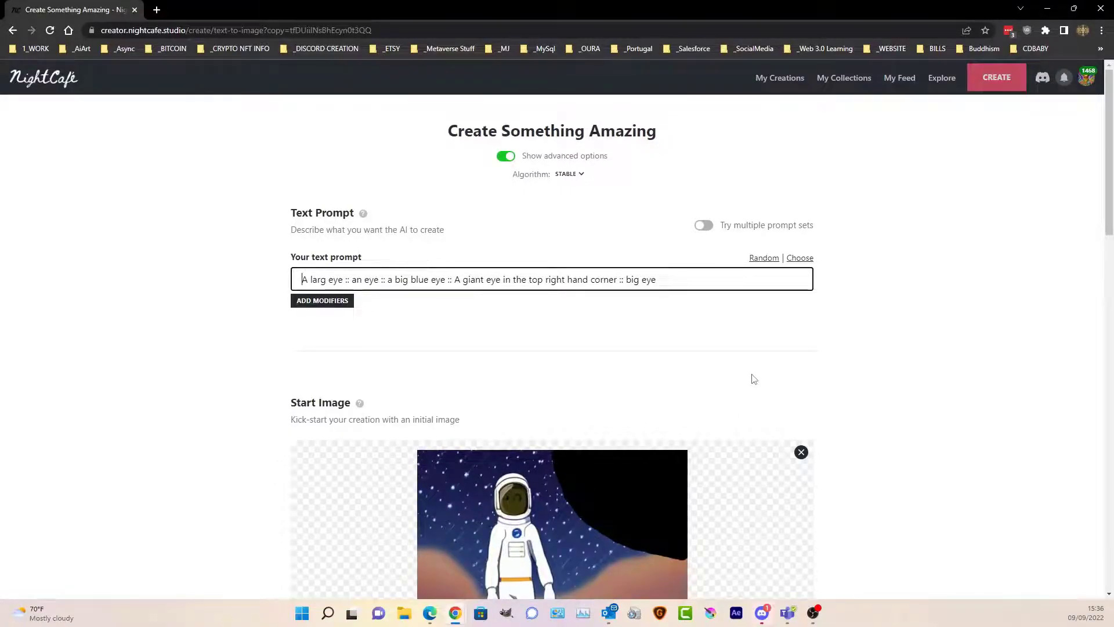
left_click_drag(680, 273, 271, 258)
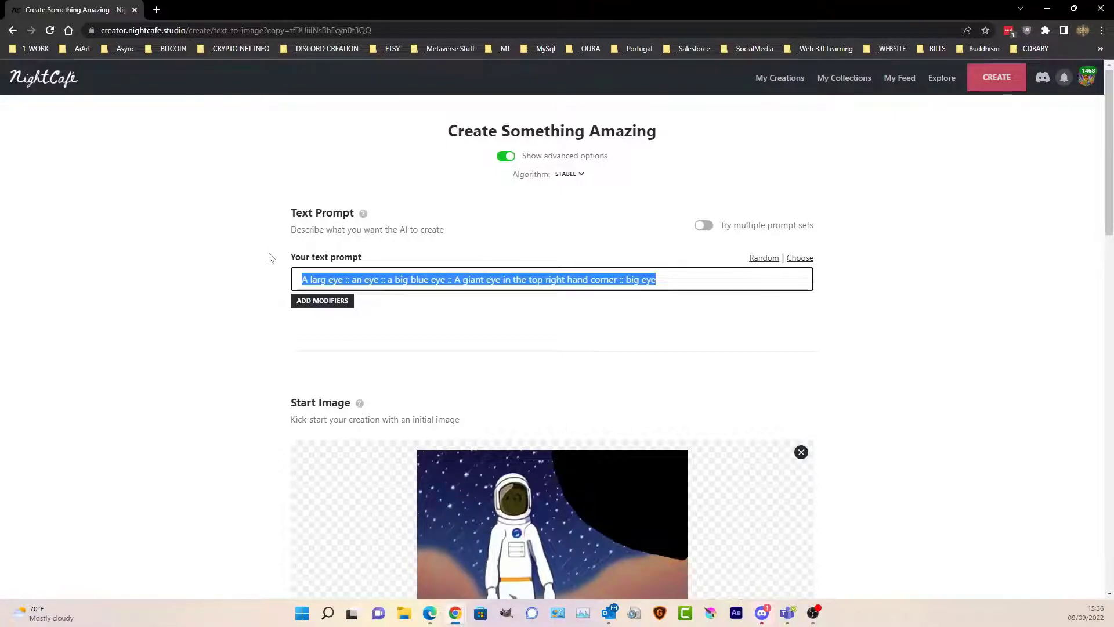
type("stranbge")
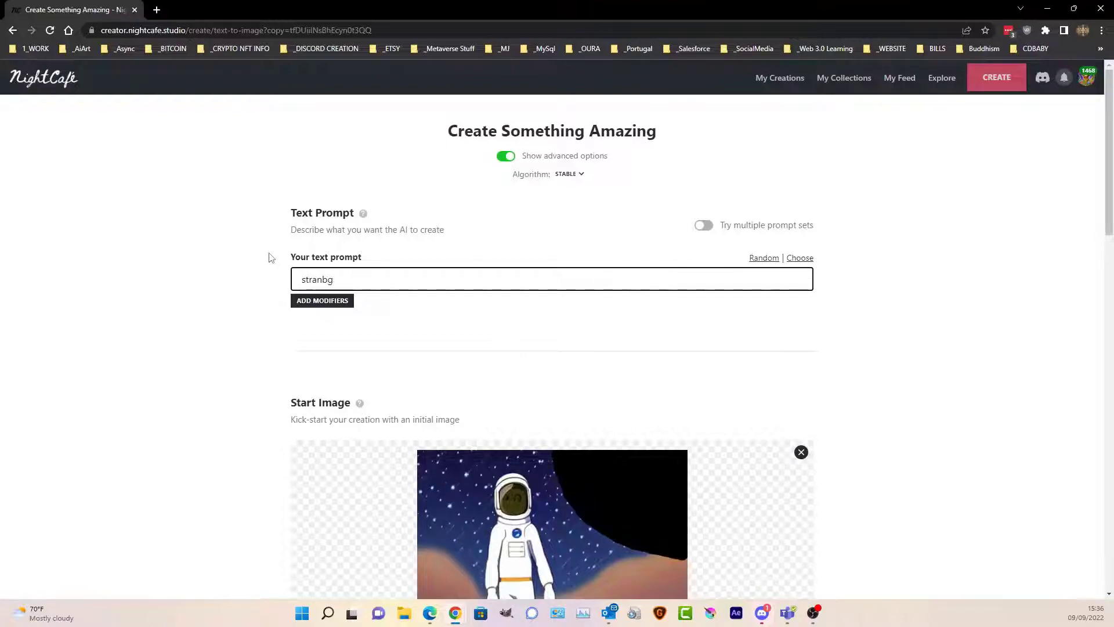
key("BackSpace")
key("BackSpace")
key("BackSpace")
type("nge furry animals :: forest beings")
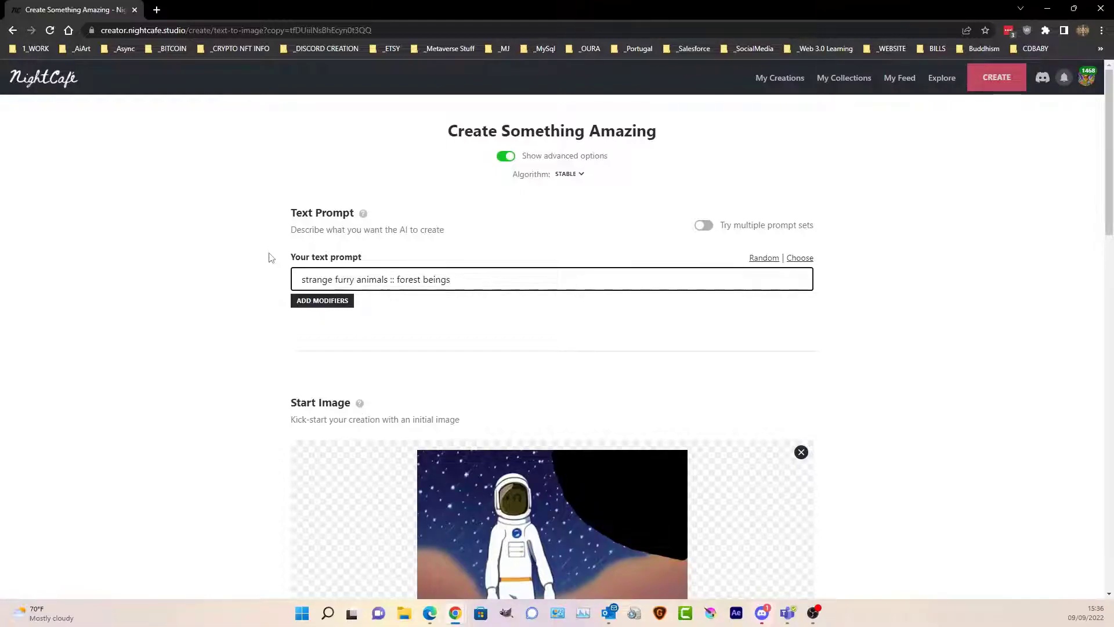
type(" ::")
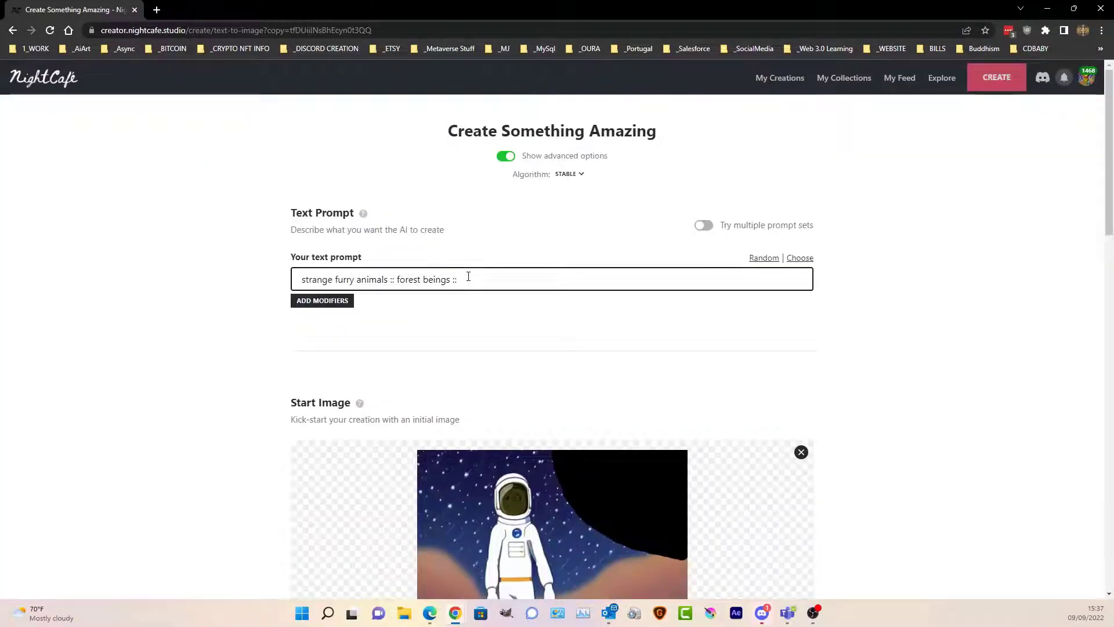
Browse the Add Modifiers list and close it without adding any modifiers.
left_click(306, 303)
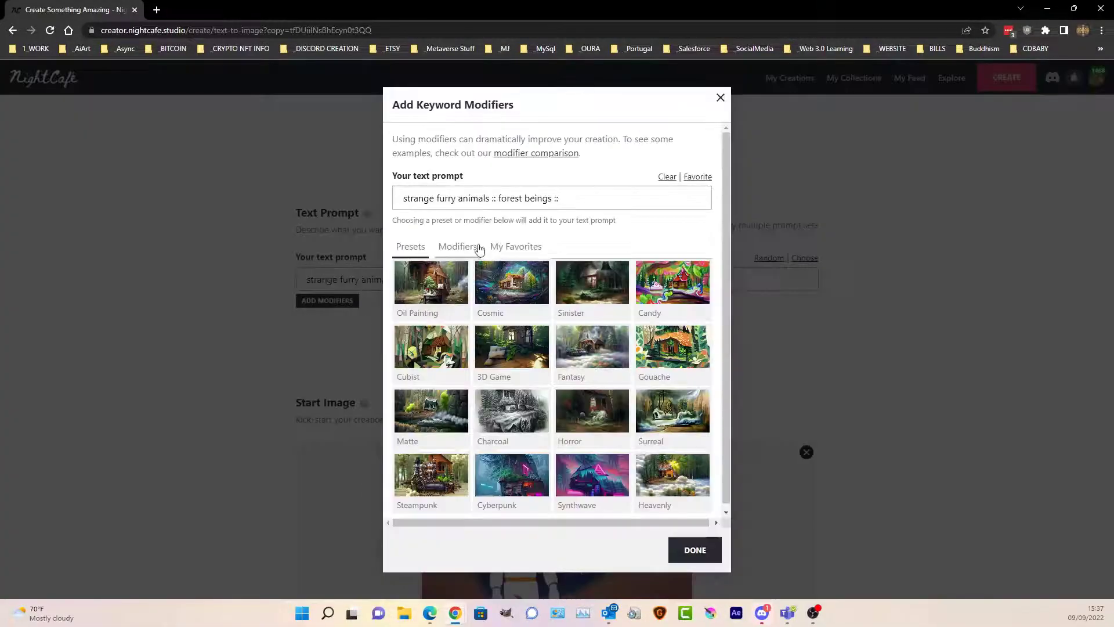
left_click(473, 250)
scroll(530, 349, "down", 5)
scroll(532, 343, "up", 4)
scroll(532, 343, "down", 4)
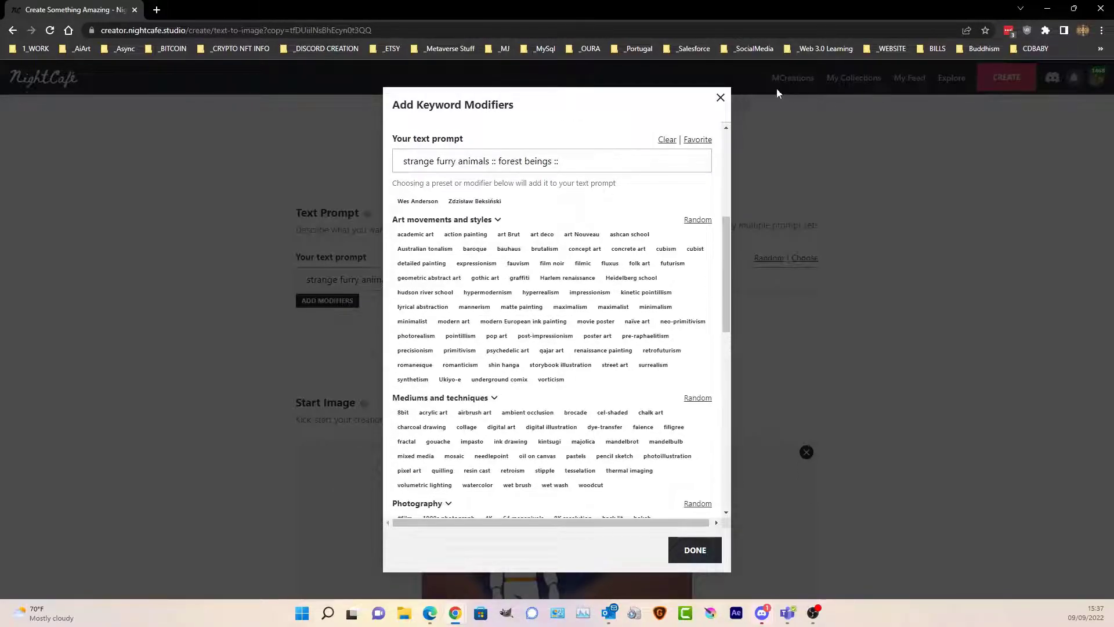
left_click(720, 98)
Append ': manga by' and a manga artist's name to the prompt.
left_click(463, 279)
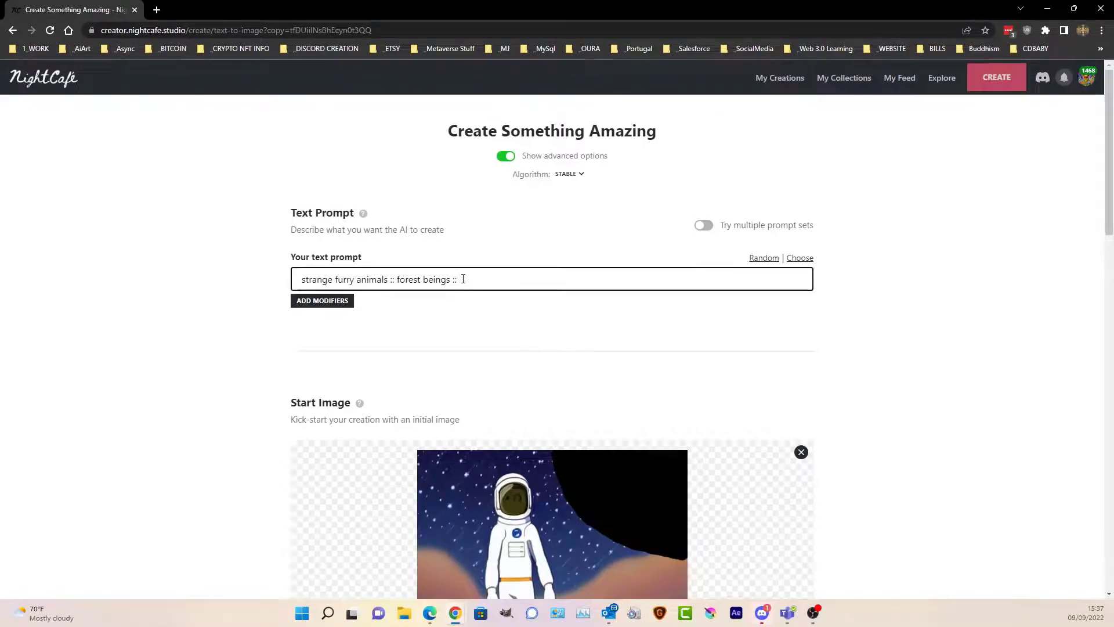
type("anmime")
key("BackSpace")
key("BackSpace")
key("BackSpace")
key("BackSpace")
type("manga by")
type("Shohei Manabe")
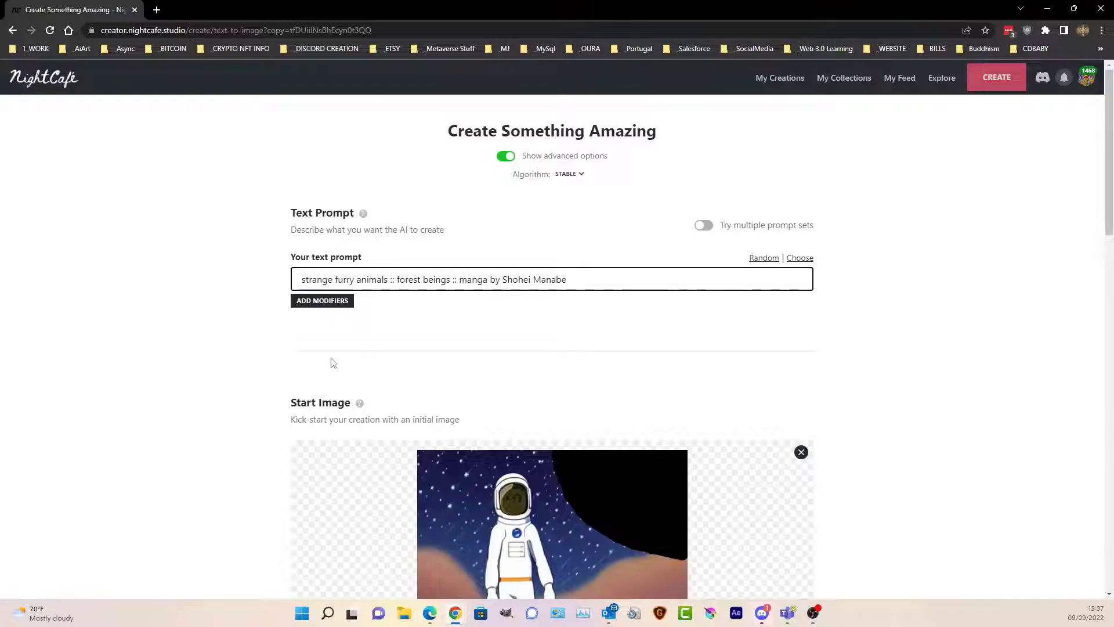
Set noise weight to 50%, randomize the seed to 468542, and generate for 7 credits.
scroll(337, 358, "down", 12)
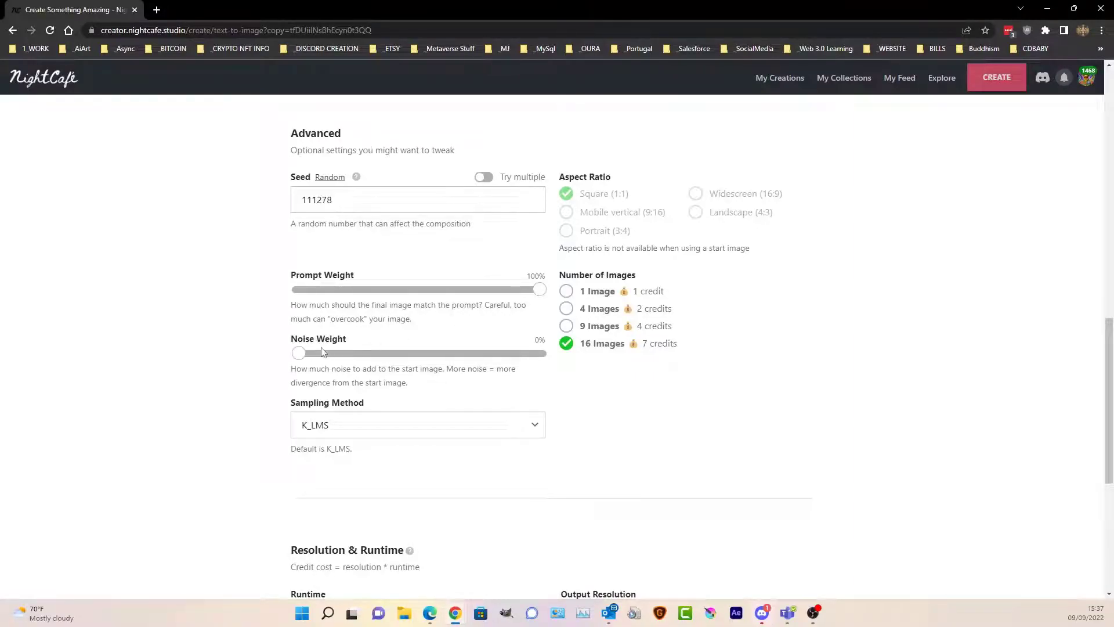
left_click_drag(298, 354, 422, 356)
scroll(440, 423, "down", 6)
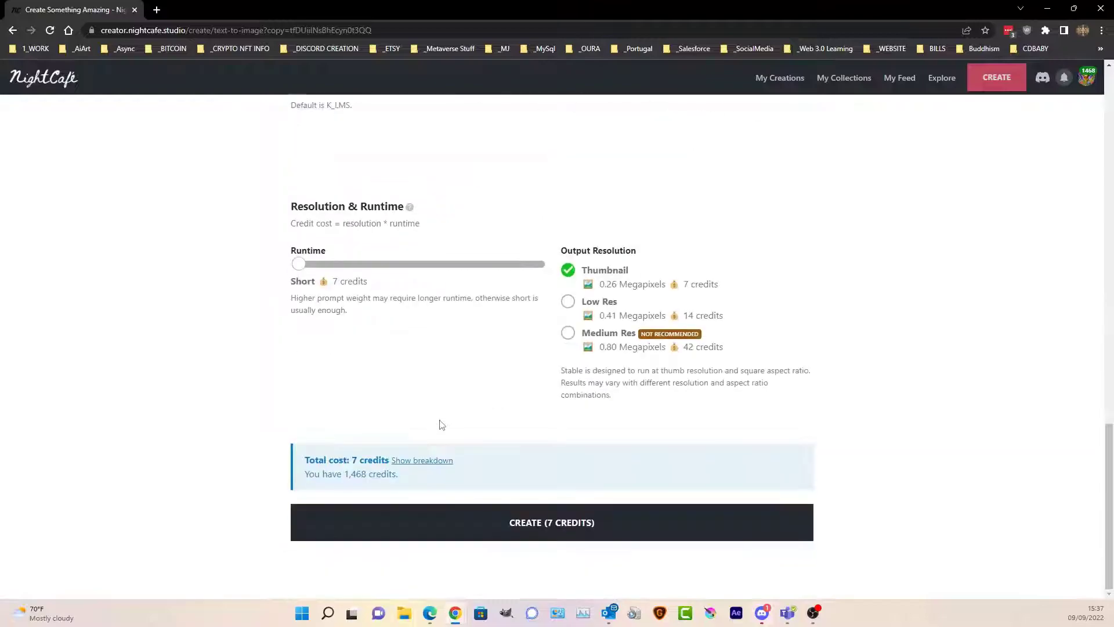
scroll(350, 272, "up", 7)
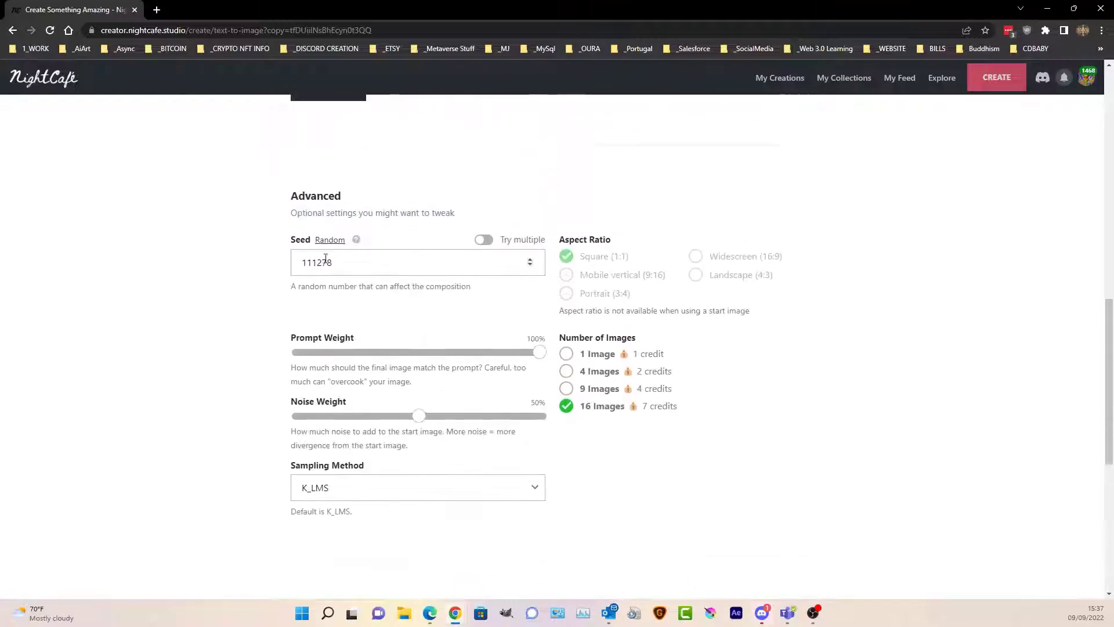
left_click(333, 240)
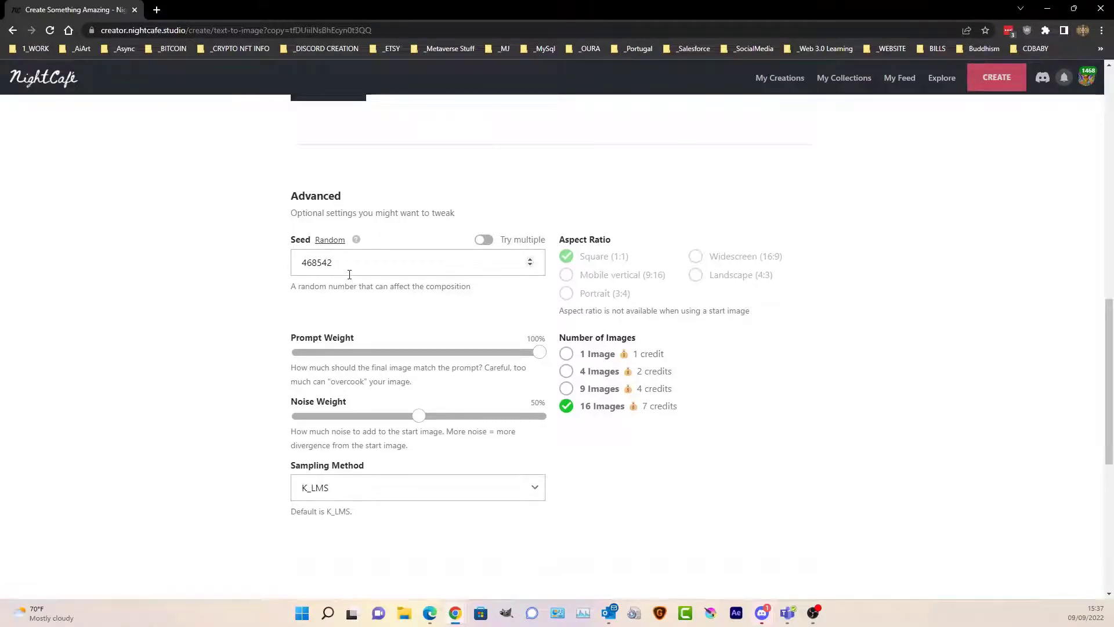
scroll(349, 274, "down", 6)
left_click(549, 535)
left_click(625, 371)
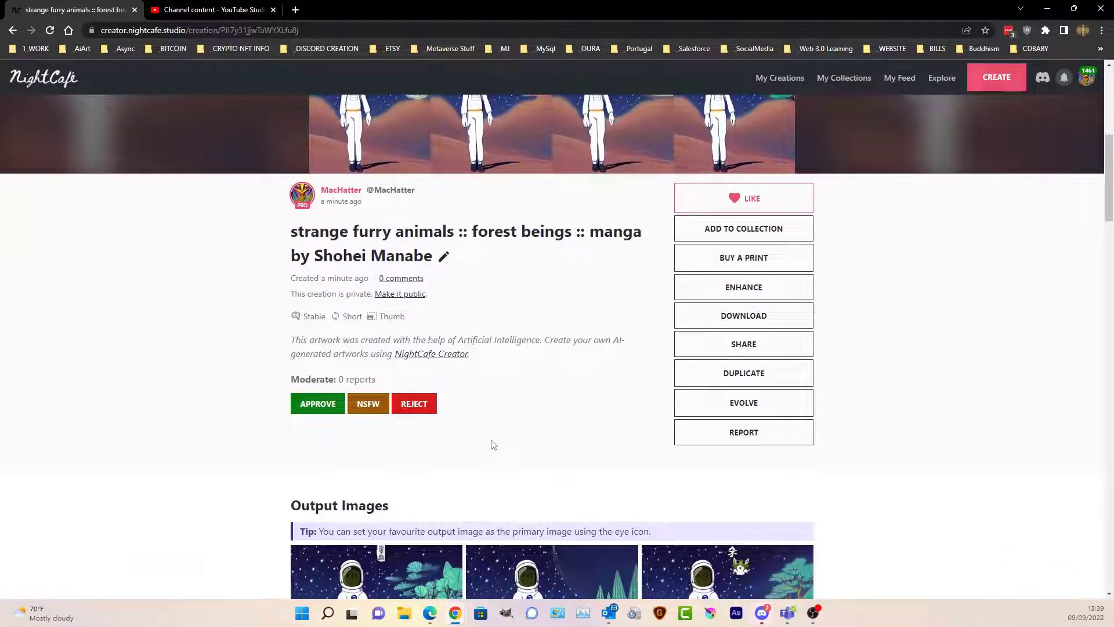
scroll(493, 445, "down", 4)
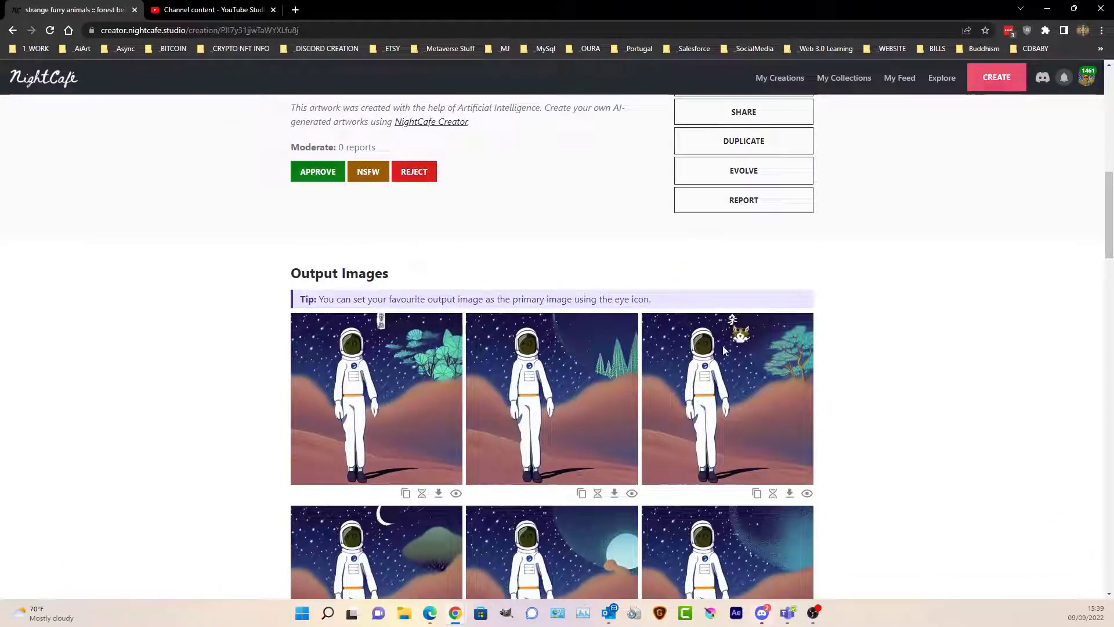
scroll(739, 339, "down", 1)
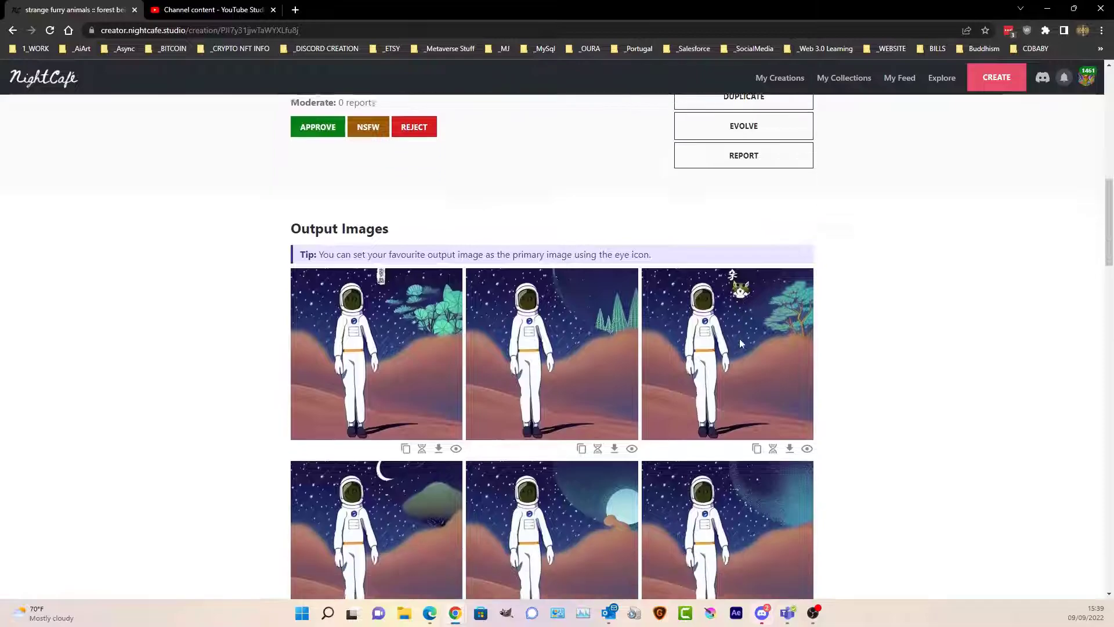
scroll(842, 375, "down", 4)
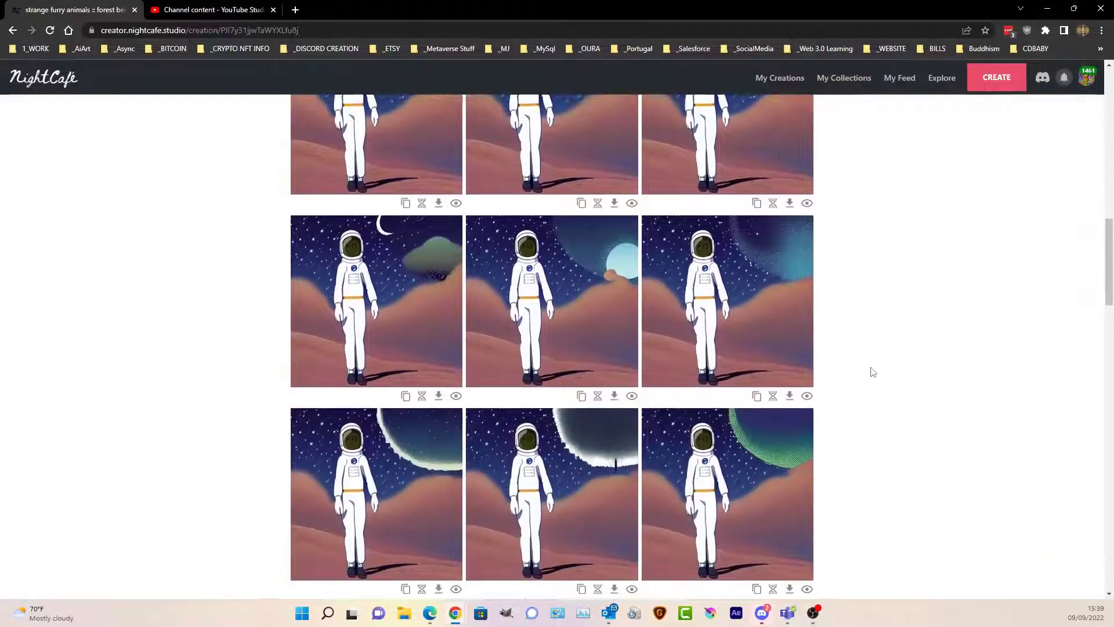
scroll(873, 372, "down", 6)
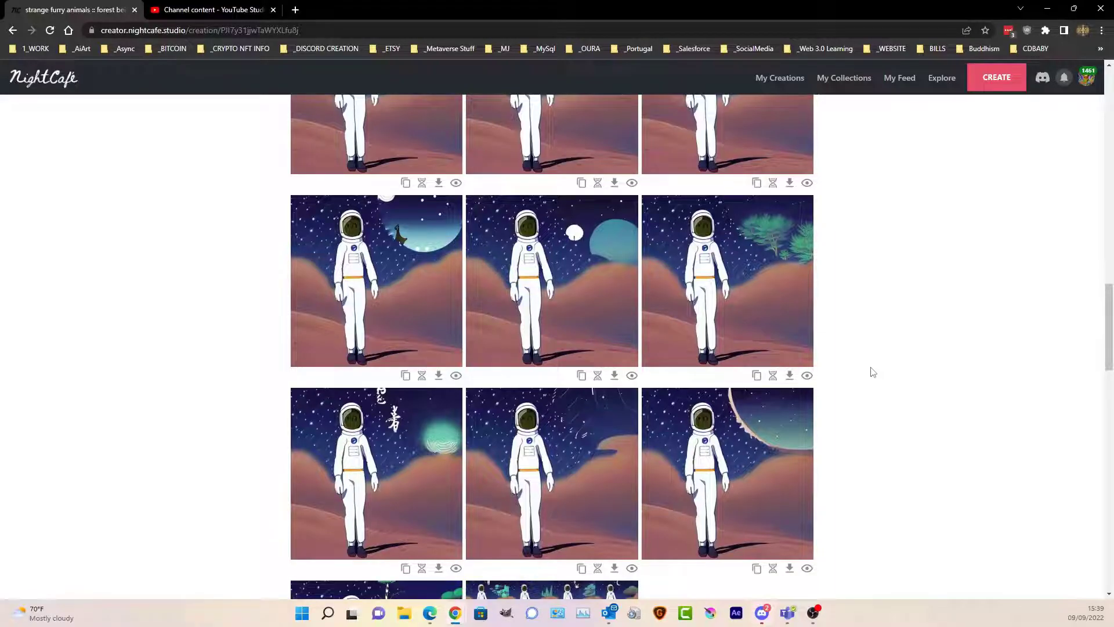
scroll(874, 372, "down", 4)
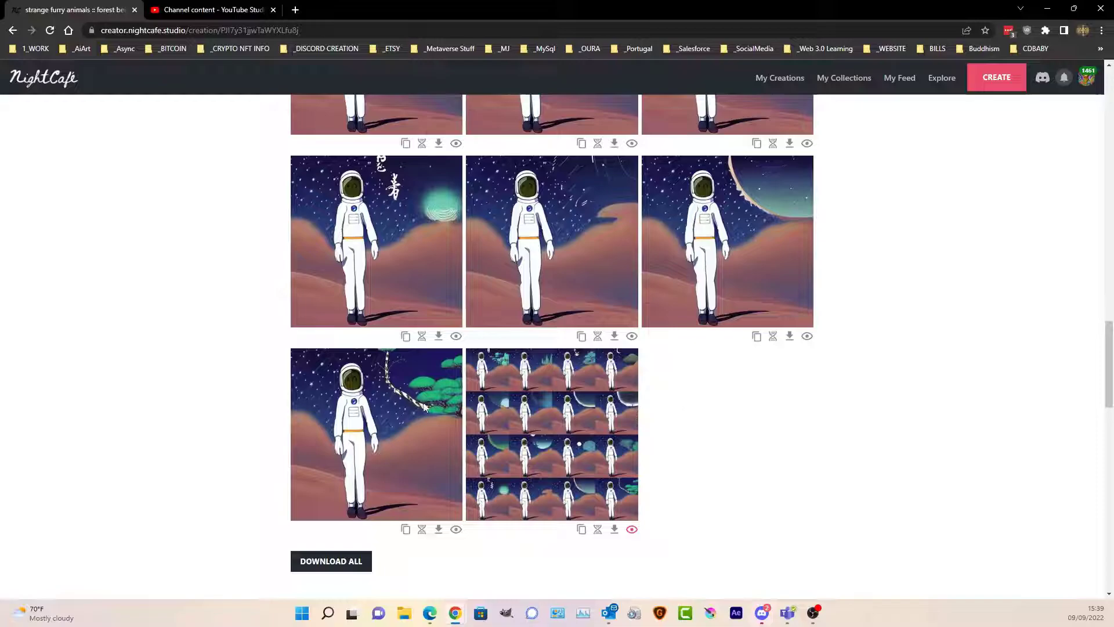
scroll(436, 391, "up", 2)
scroll(438, 395, "down", 9)
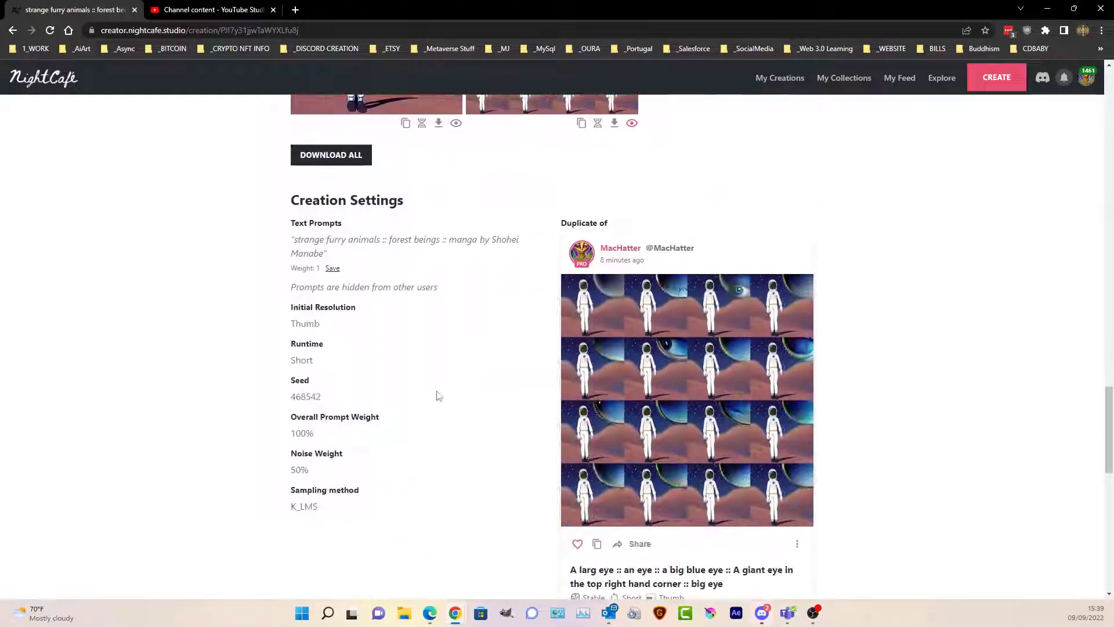
scroll(439, 397, "down", 5)
scroll(873, 244, "up", 15)
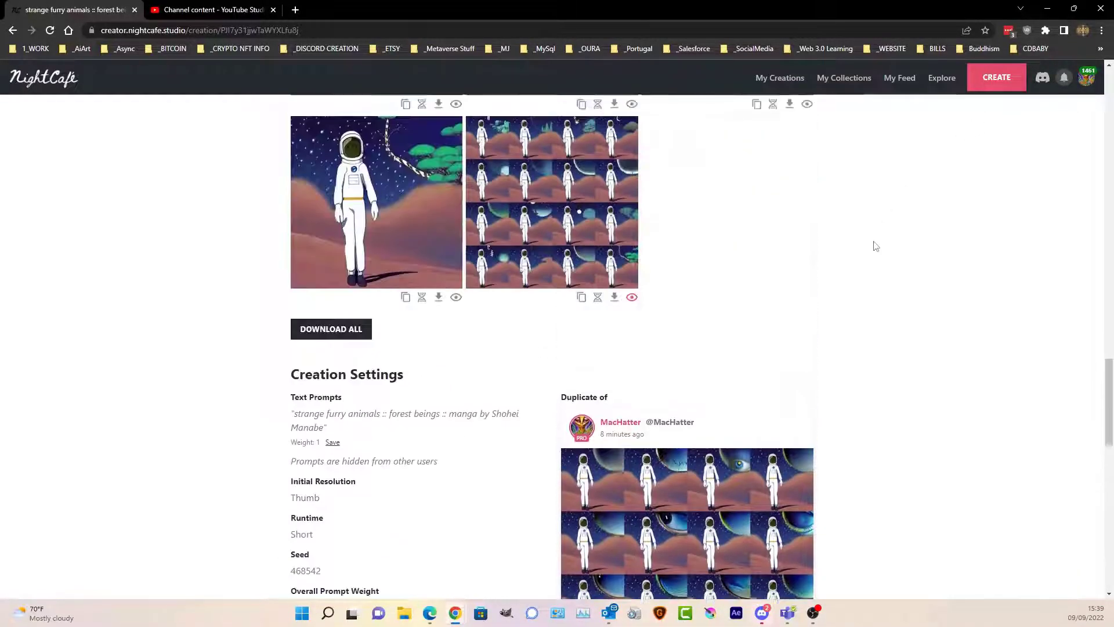
scroll(874, 230, "up", 8)
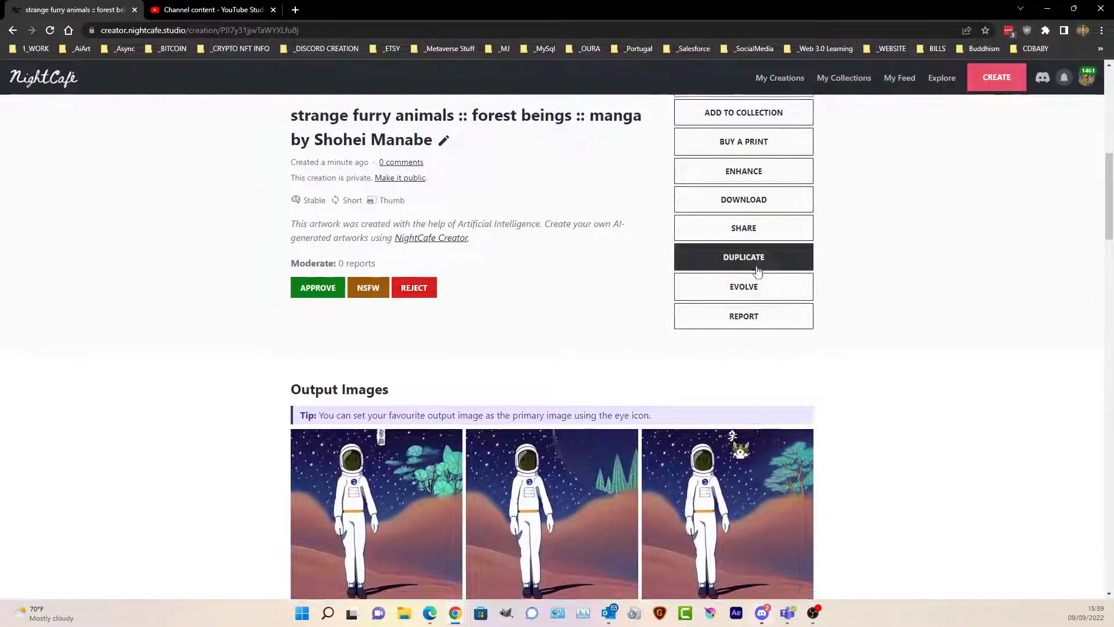
Go to My Creations and start an evolved version of the astronaut-on-planet image.
left_click(755, 257)
scroll(630, 301, "down", 6)
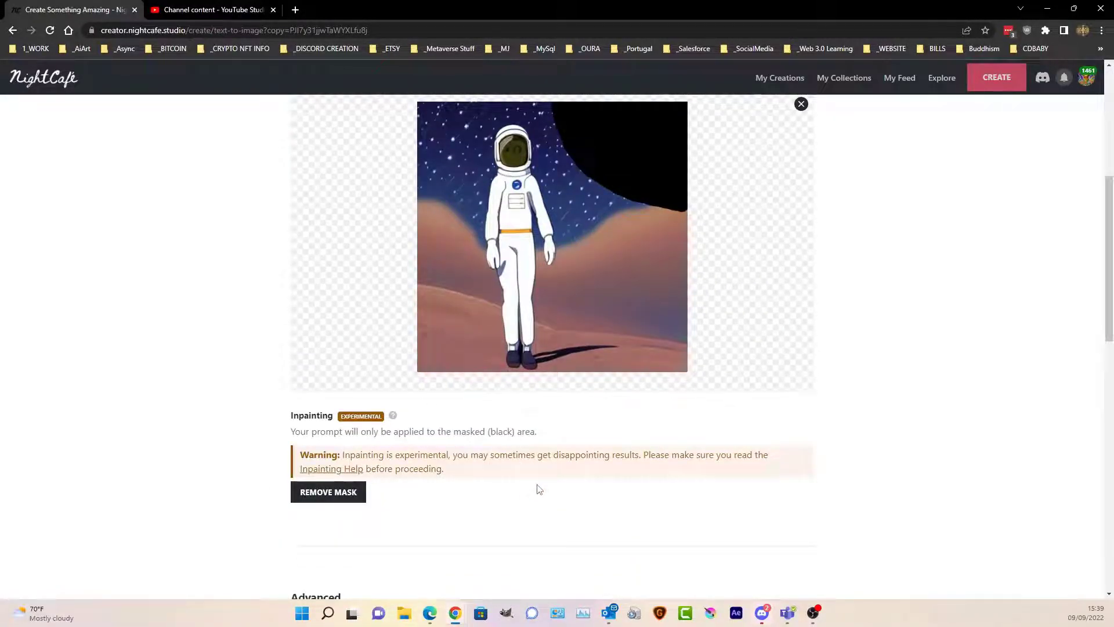
scroll(539, 489, "up", 8)
left_click(783, 78)
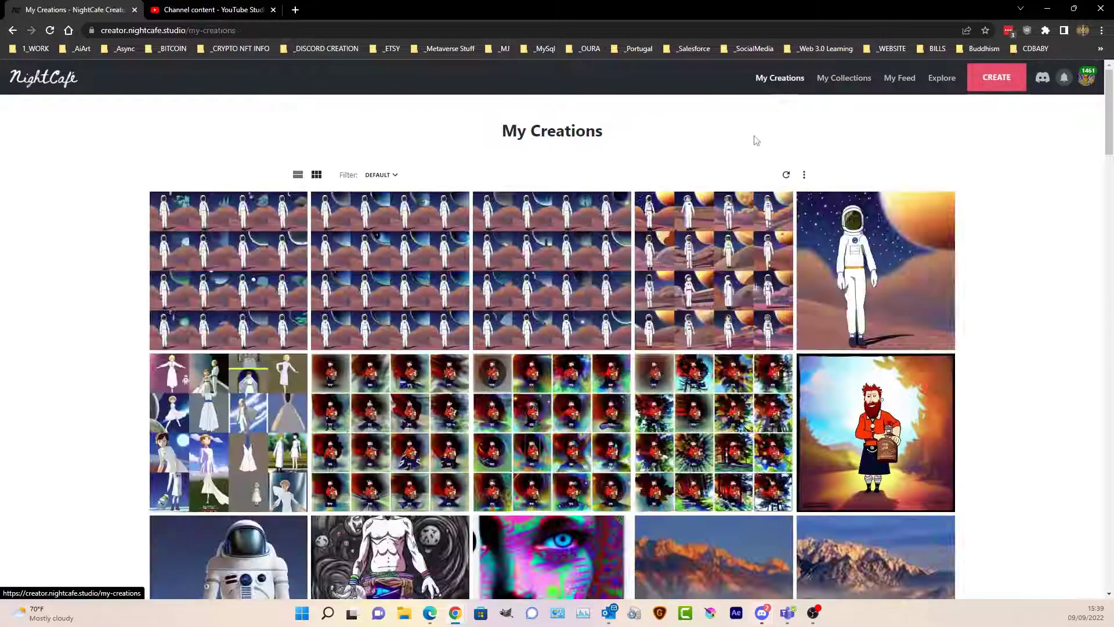
mouse_move(824, 279)
left_click(771, 313)
Paint a new inpainting mask over the whole astronaut figure and apply it to the start image.
left_click(318, 533)
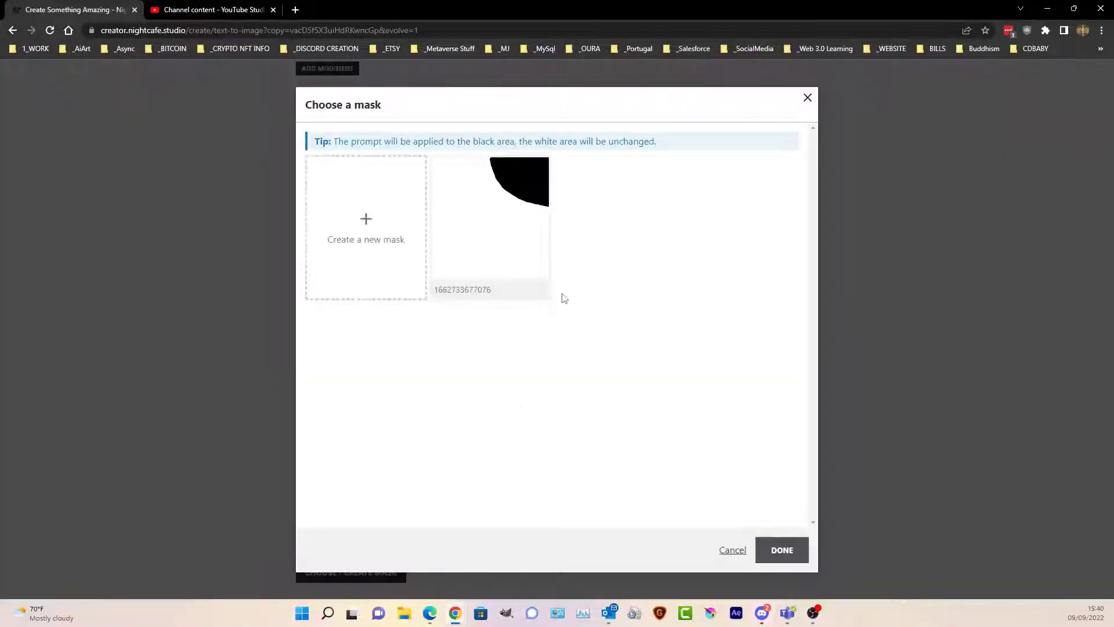
left_click(401, 243)
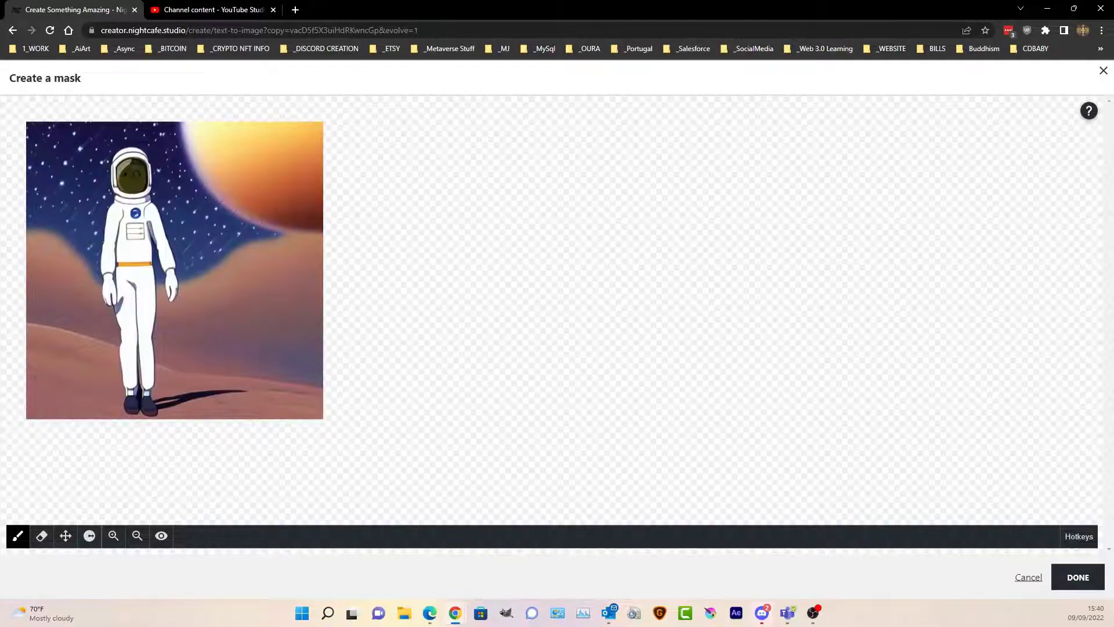
left_click_drag(116, 148, 116, 296)
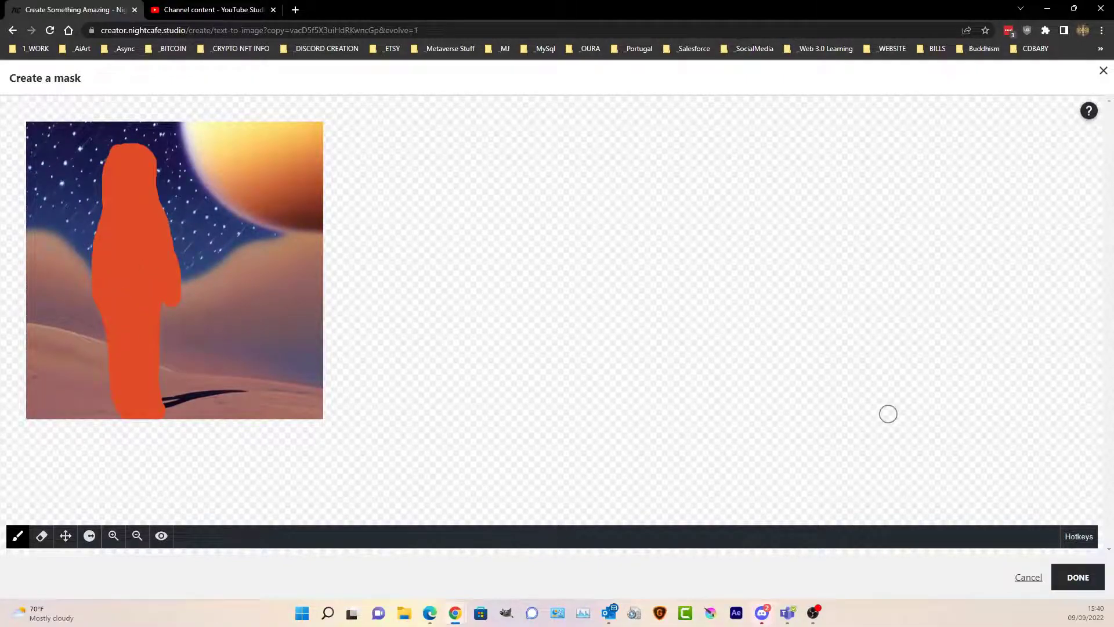
left_click(1077, 577)
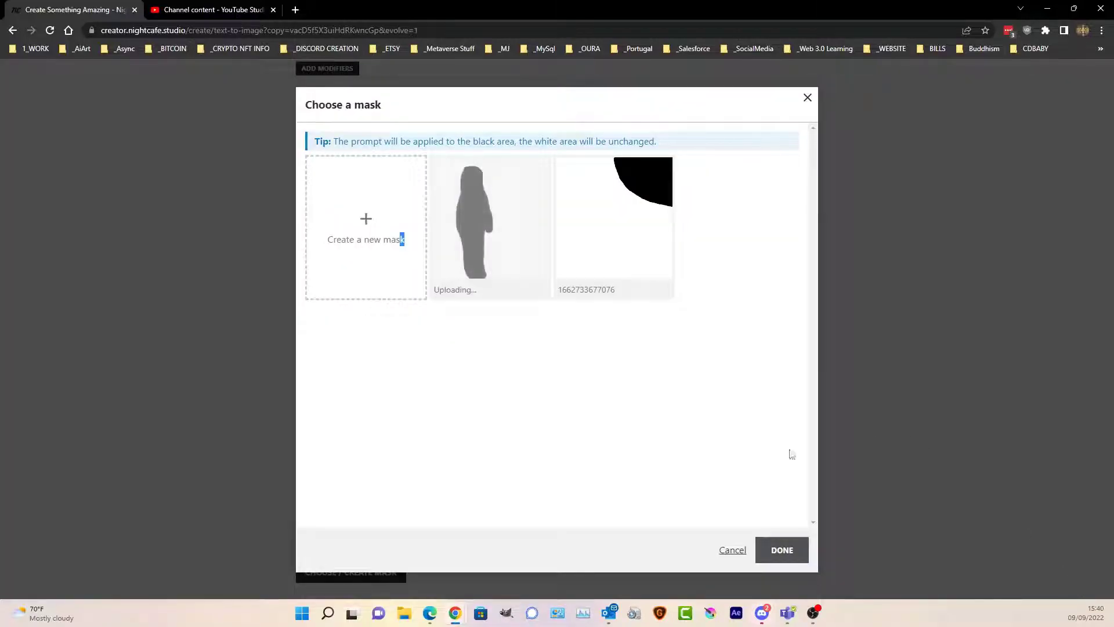
left_click(784, 554)
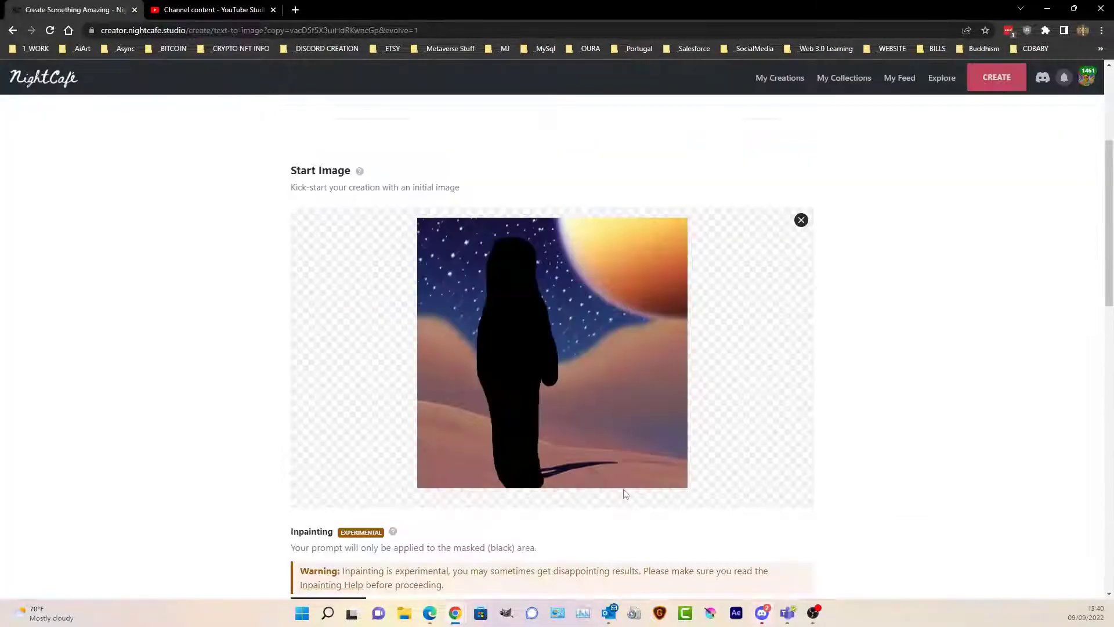
scroll(620, 464, "up", 4)
left_click_drag(591, 285, 5, 268)
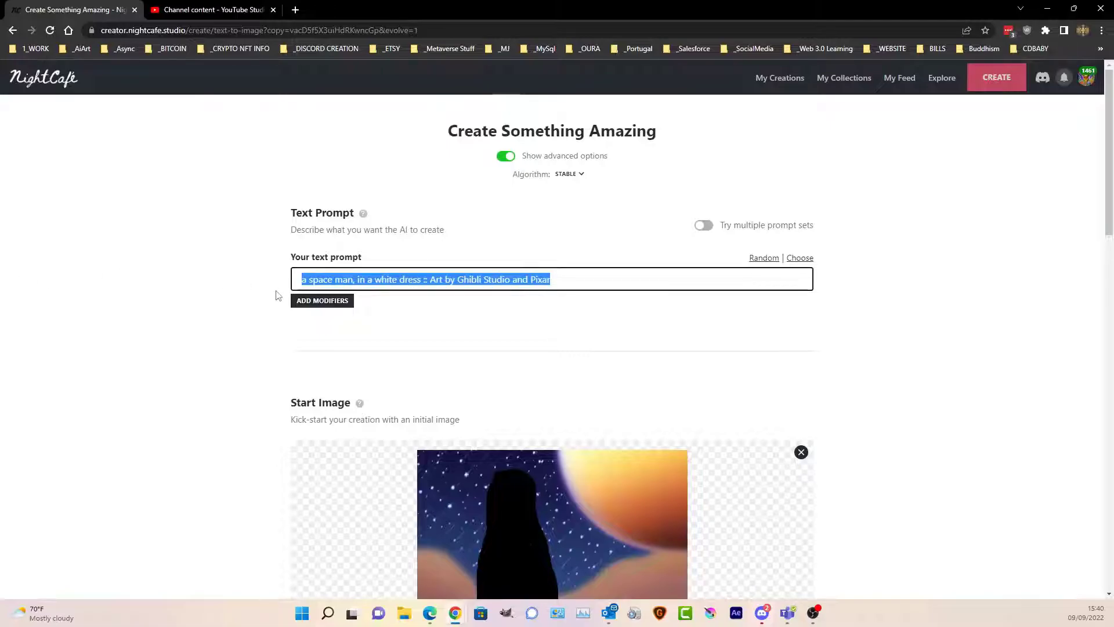
Enter the prompt 'a sci-fi alien character :: Anime :: by Tim Burton'.
type("a sci")
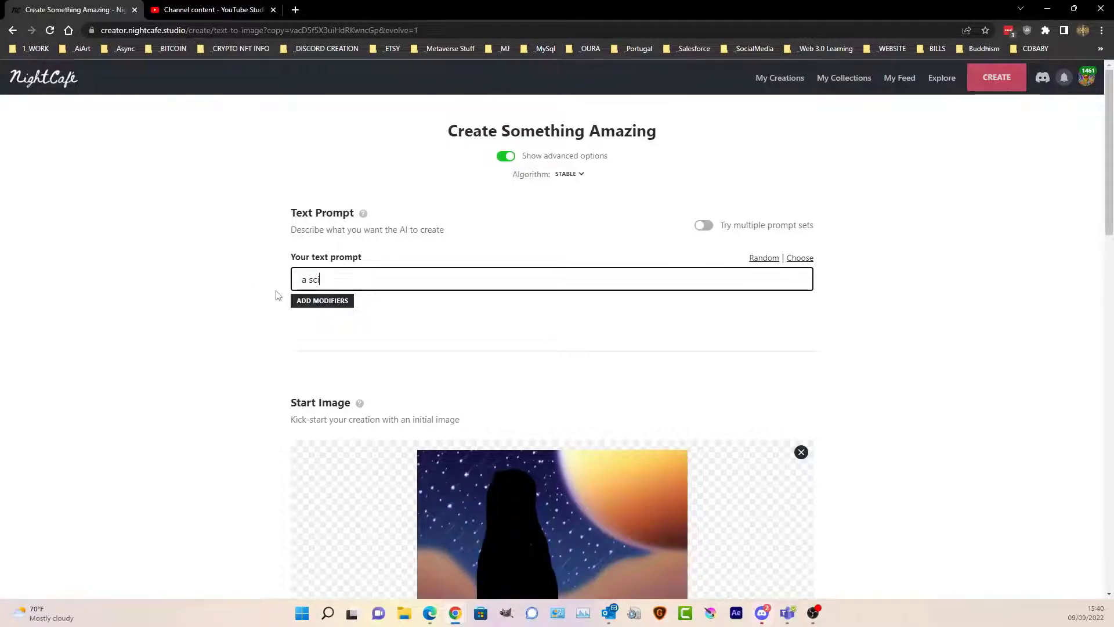
type("-fi alien character ::")
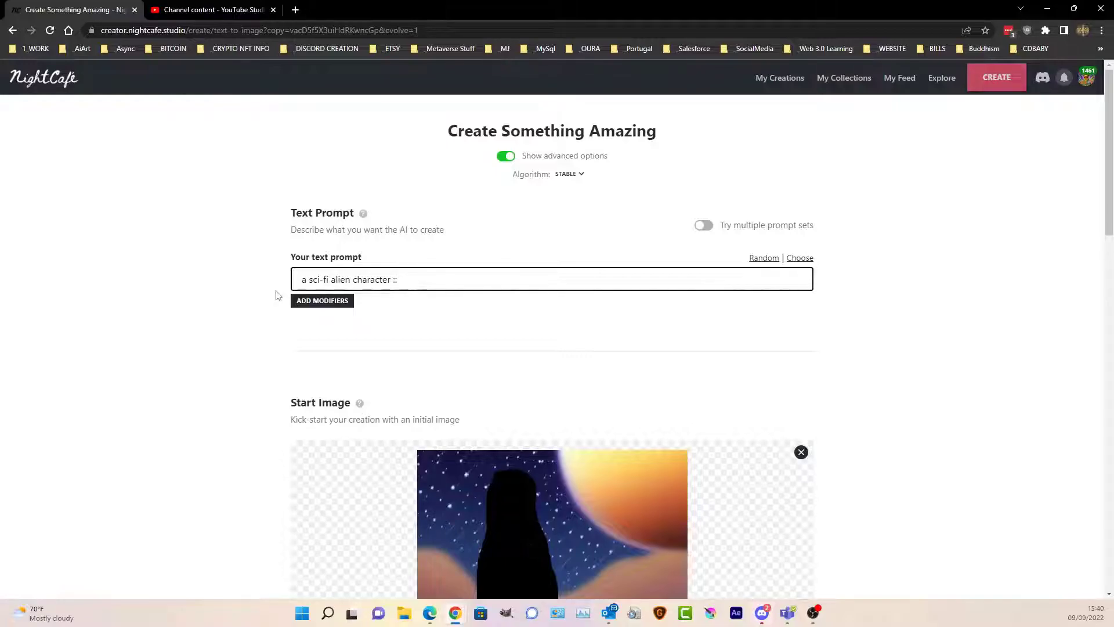
type(" Anime :: by Tim Burton")
Set prompt weight to 80% and noise weight to 20%, and pick a new random seed.
scroll(253, 309, "down", 15)
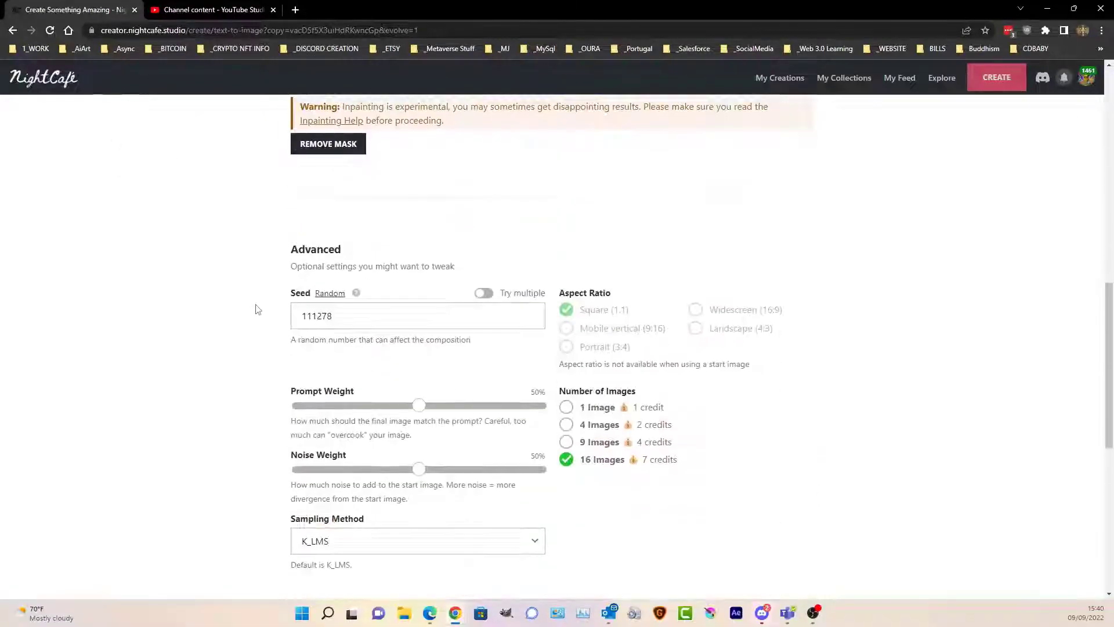
scroll(258, 309, "up", 4)
left_click_drag(419, 347, 491, 351)
left_click_drag(419, 411, 346, 413)
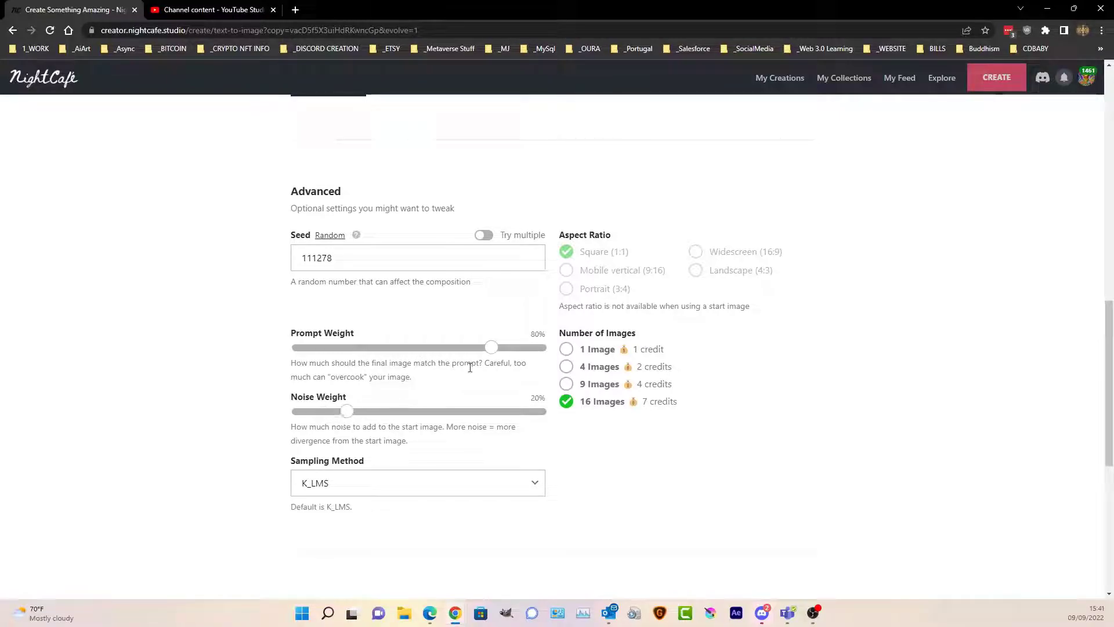
left_click(339, 238)
Choose the K_HEUN sampling method and generate the images for 7 credits.
scroll(492, 303, "down", 6)
scroll(455, 253, "up", 2)
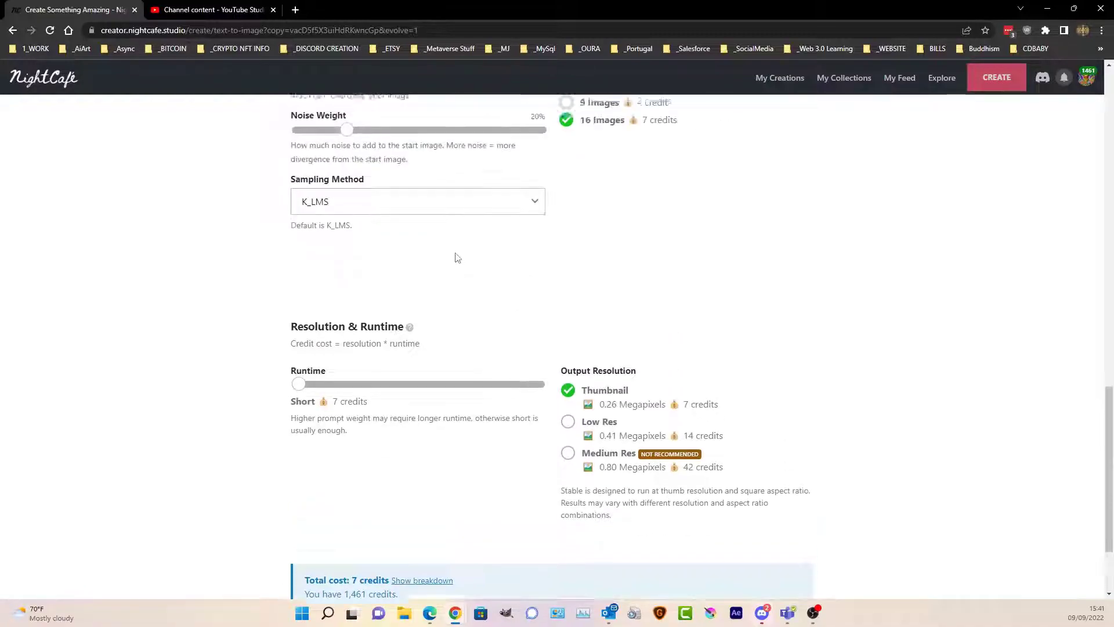
left_click(438, 251)
left_click(394, 309)
left_click(395, 256)
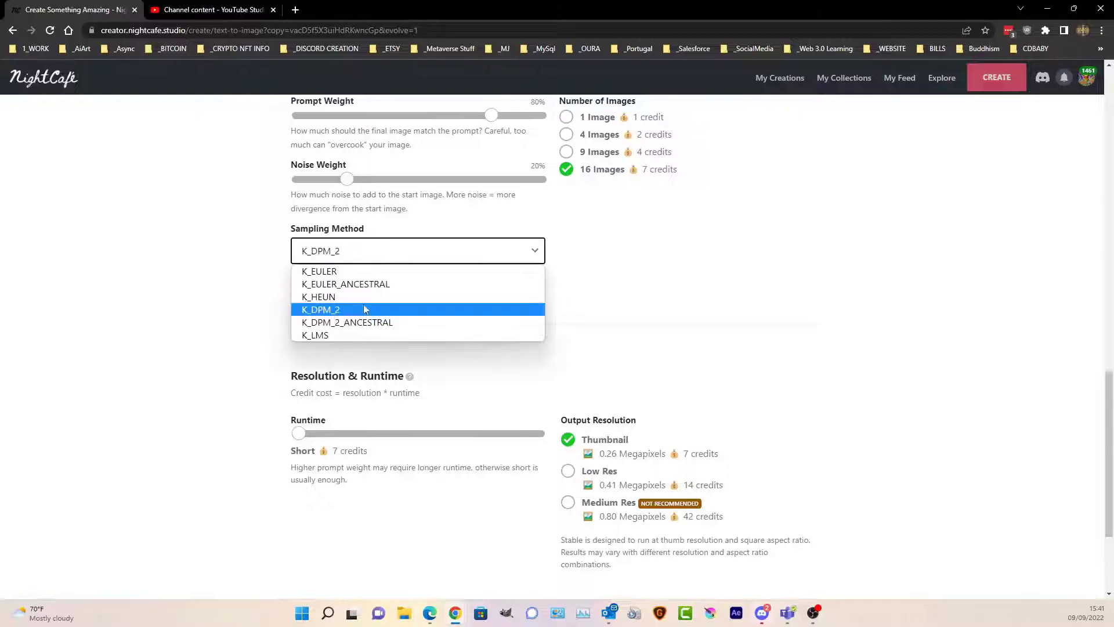
left_click(367, 297)
scroll(411, 464, "down", 3)
left_click(539, 522)
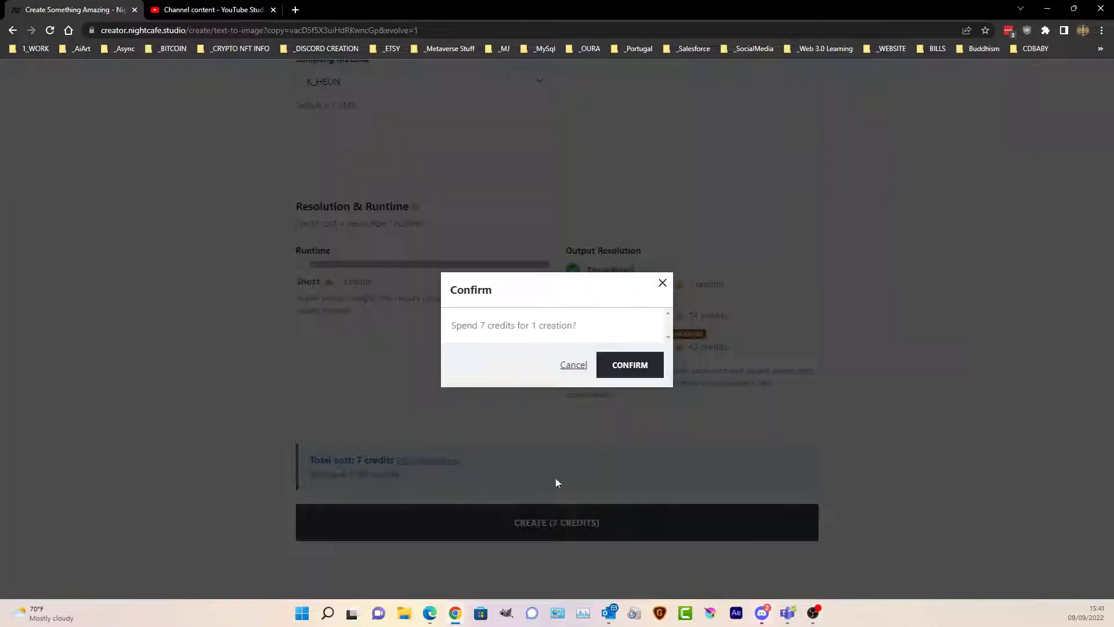
left_click(629, 365)
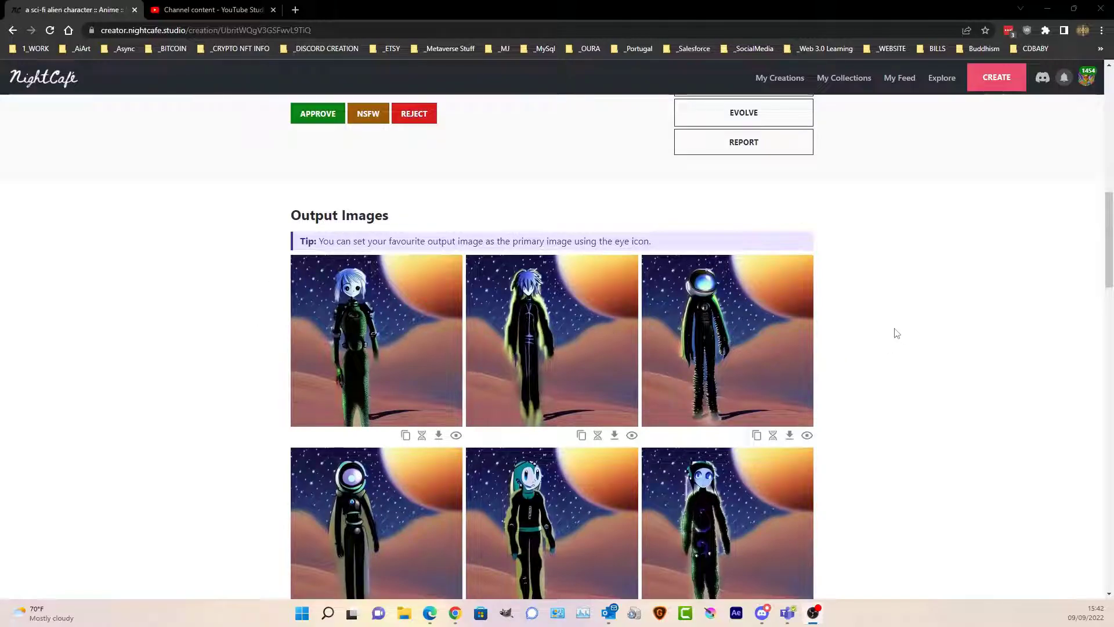
scroll(896, 333, "down", 3)
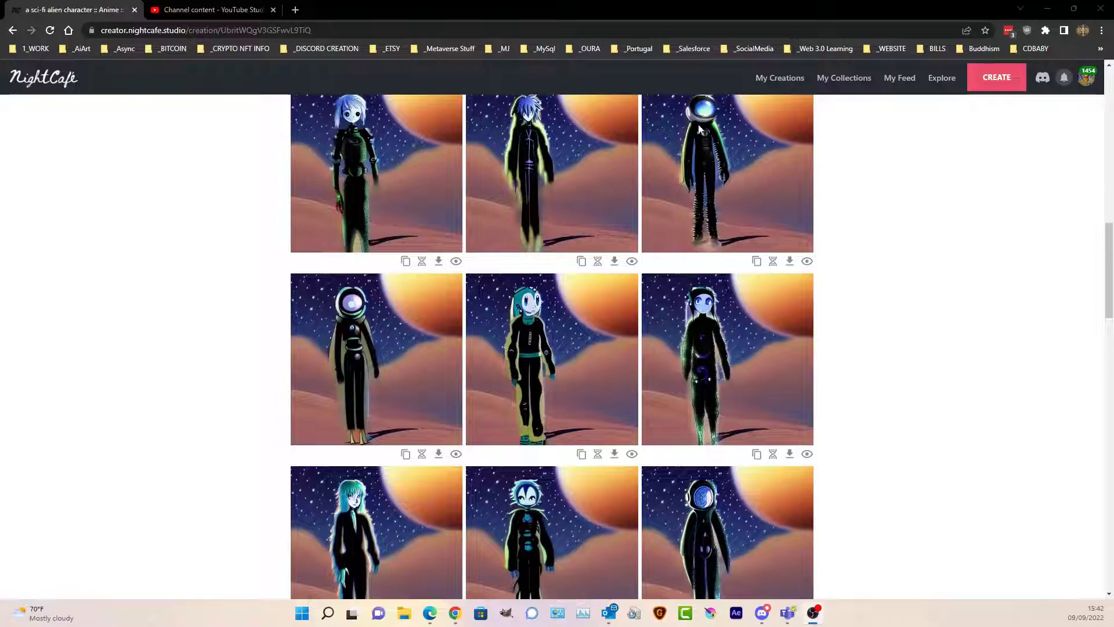
scroll(234, 255, "down", 2)
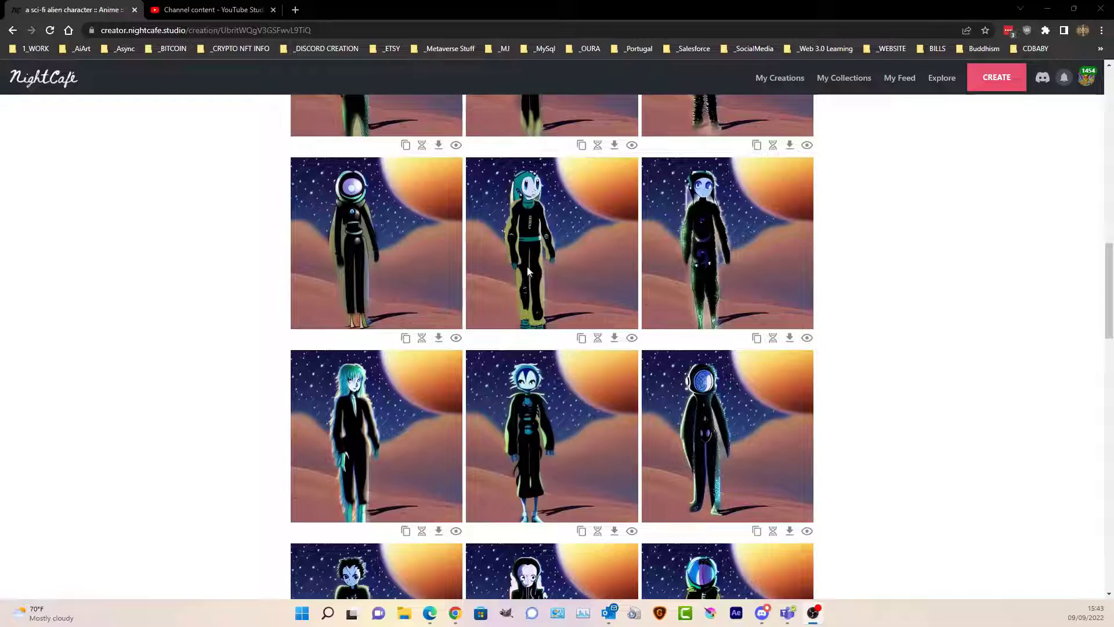
scroll(521, 421, "down", 4)
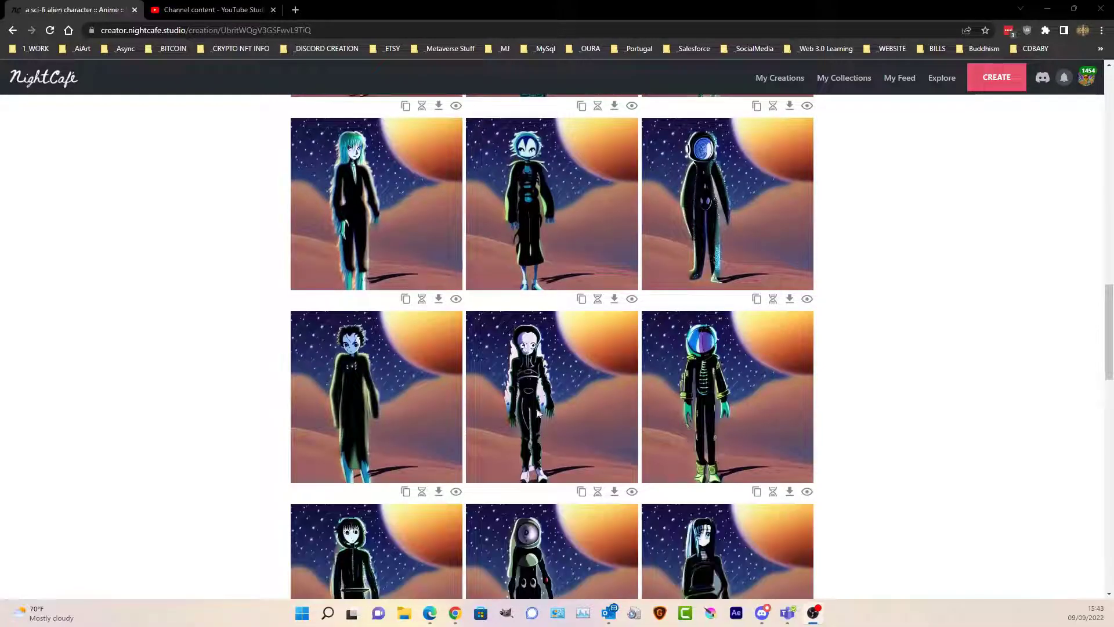
scroll(699, 477, "down", 4)
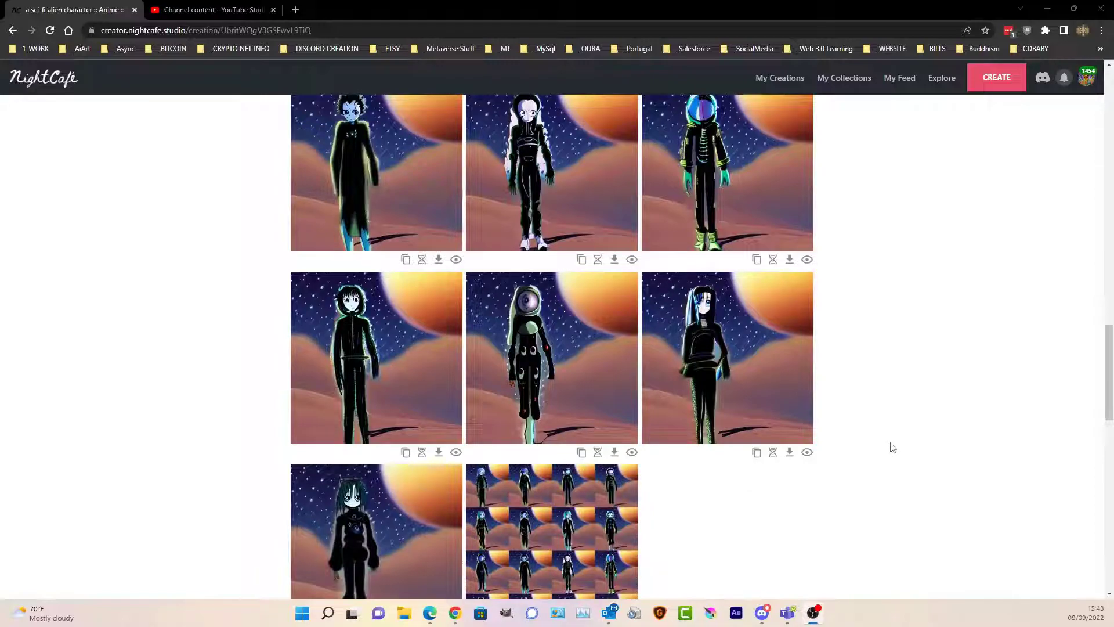
scroll(530, 368, "down", 3)
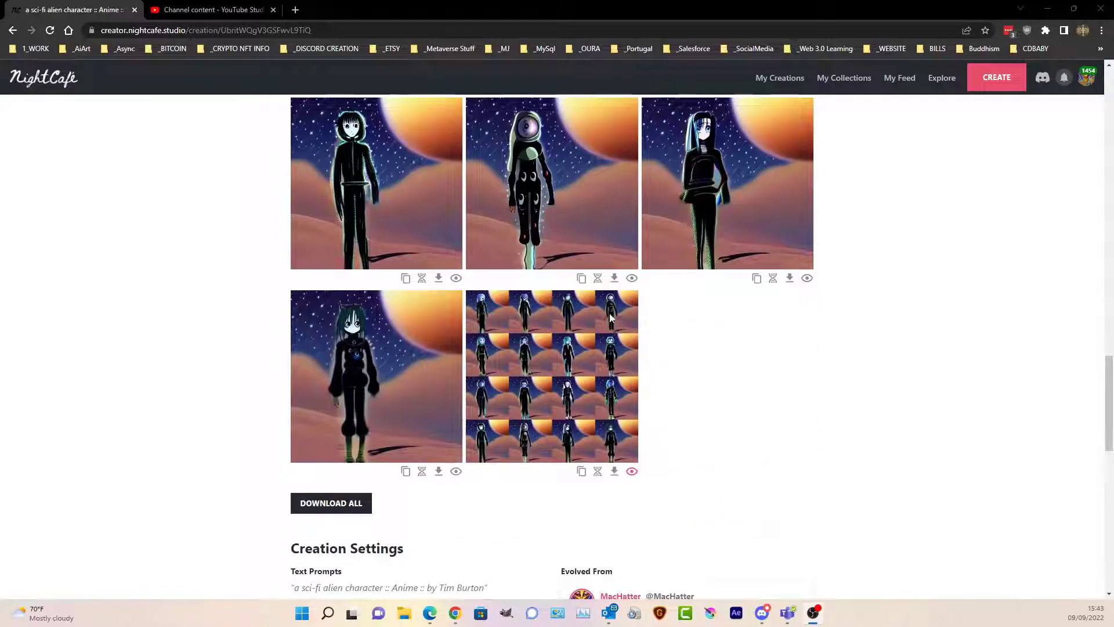
scroll(859, 368, "up", 15)
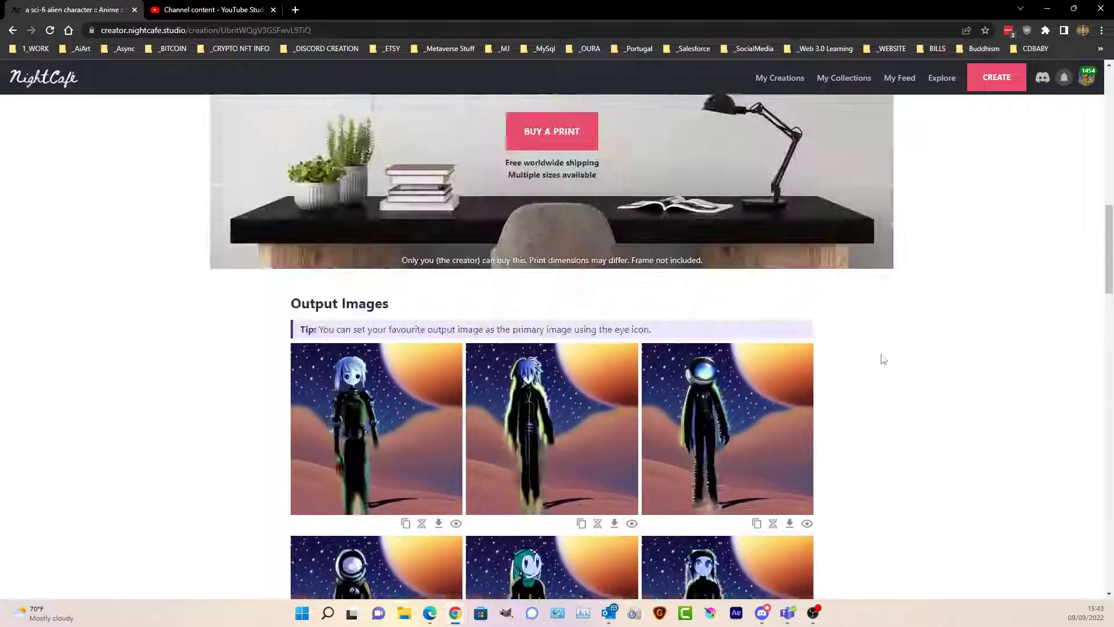